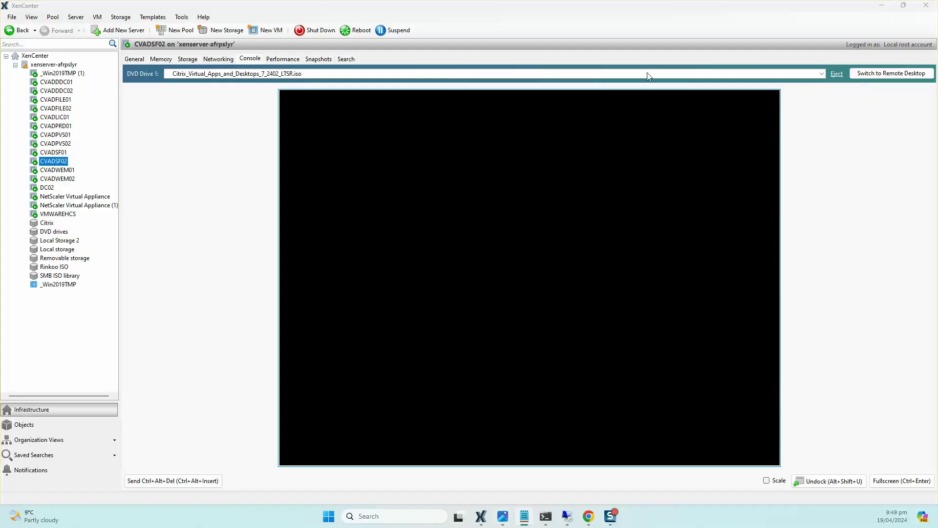
- Bring XenCenter forward and show the CVADSF01 VM's console, briefly checking CVADSF02 on the way
{"action": "left_click", "coordinate": [882, 8]}
{"action": "left_click", "coordinate": [56, 154]}
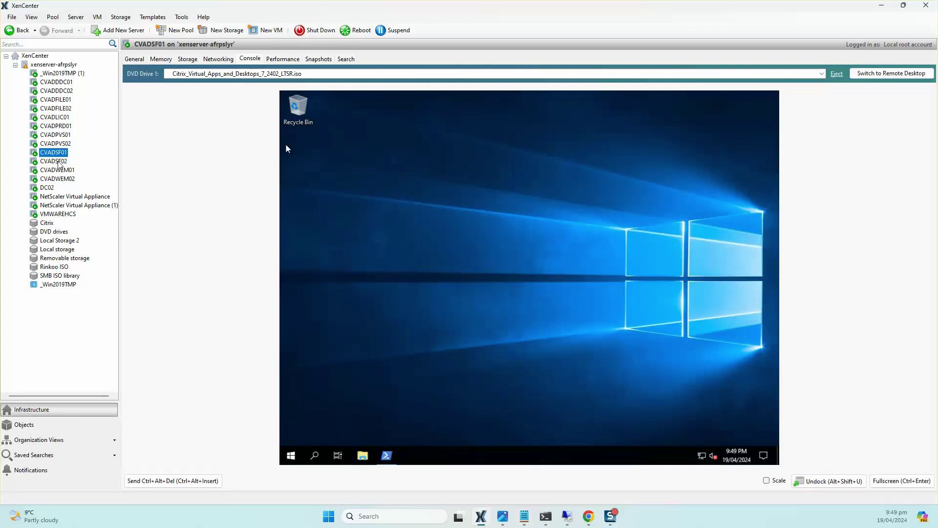
{"action": "left_click", "coordinate": [57, 162]}
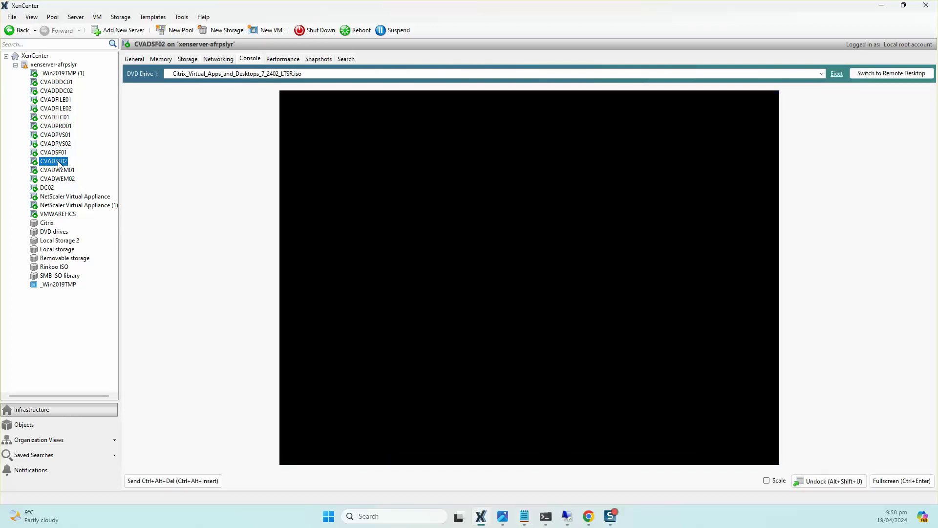
{"action": "left_click", "coordinate": [57, 153]}
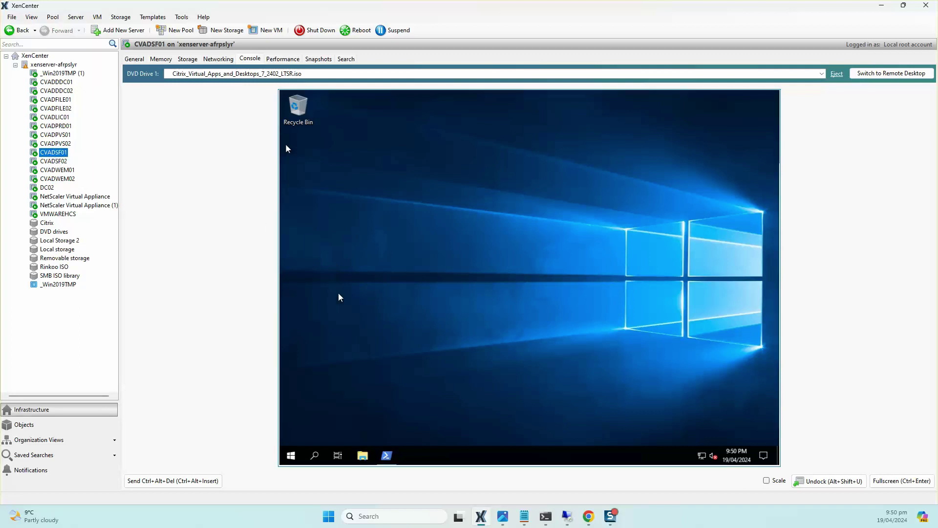
- Launch the Citrix StoreFront console from the guest's Start menu Citrix group
{"action": "left_click", "coordinate": [291, 455]}
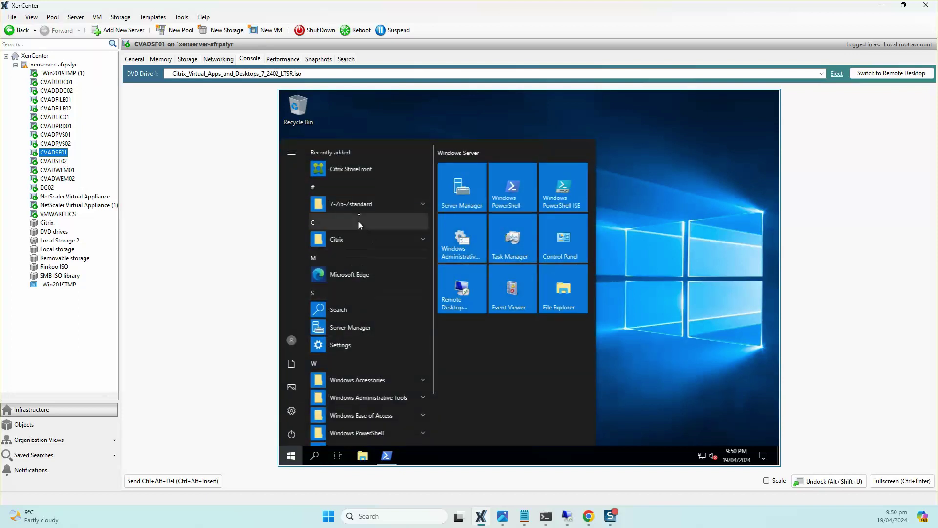
{"action": "left_click", "coordinate": [360, 243]}
{"action": "left_click", "coordinate": [362, 262]}
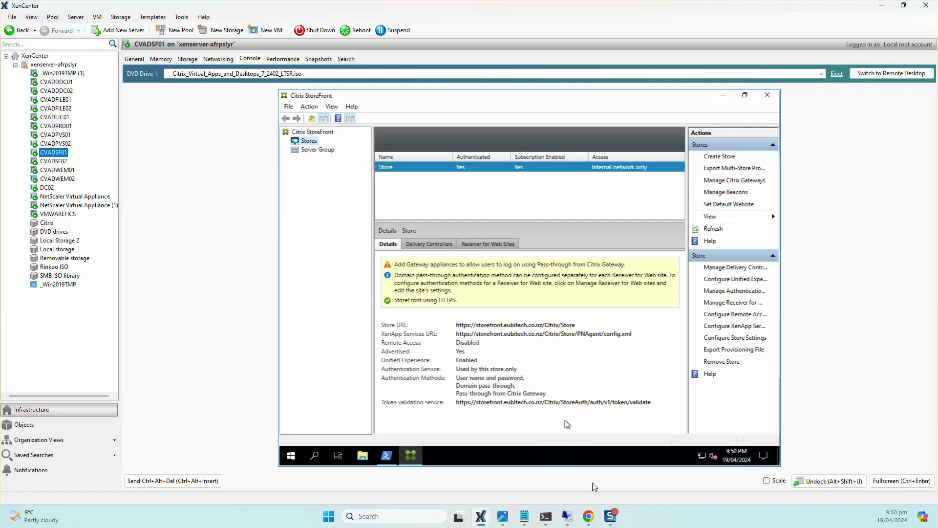
- Log in to the Citrix ADC page at 192.168.1.143 as nsroot with the admin password
{"action": "mouse_move", "coordinate": [594, 516]}
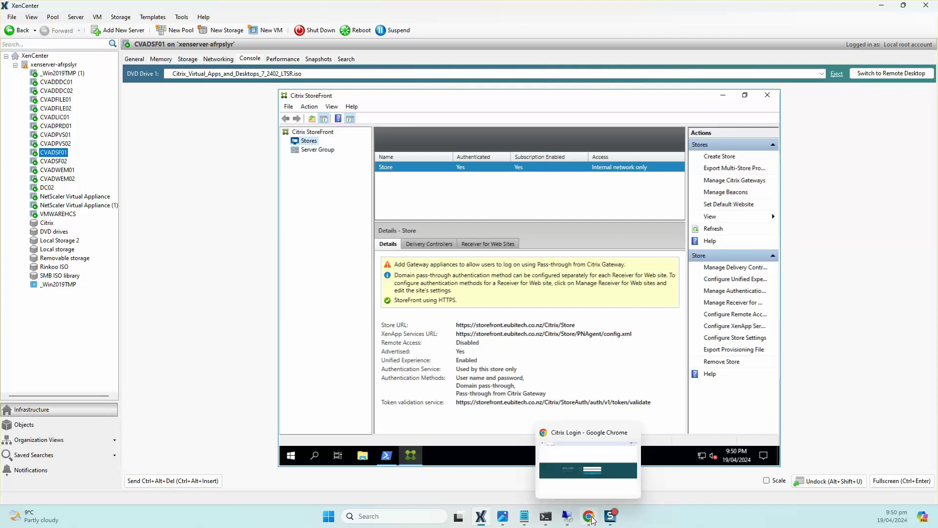
{"action": "left_click", "coordinate": [589, 517]}
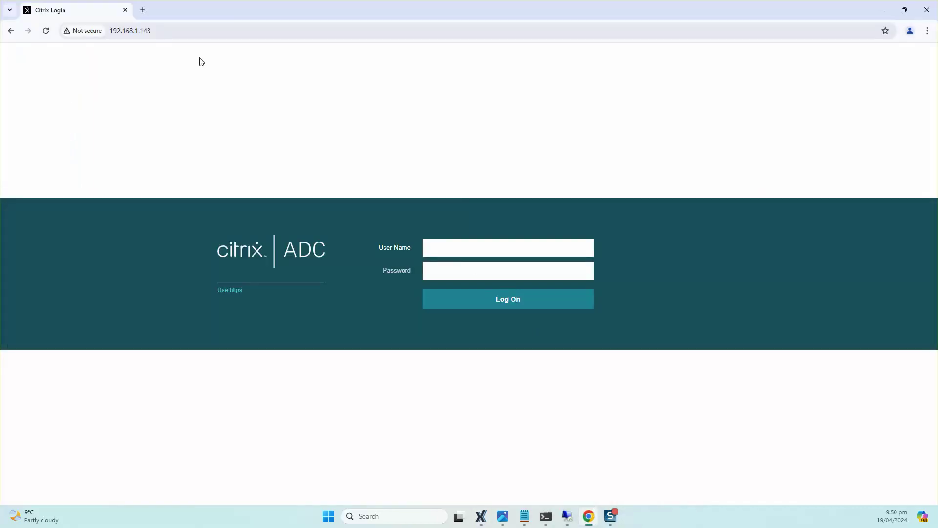
{"action": "left_click", "coordinate": [457, 251]}
{"action": "type", "text": "nsroot"}
{"action": "key", "text": "Tab"}
{"action": "type", "text": "********"}
{"action": "key", "text": "Return"}
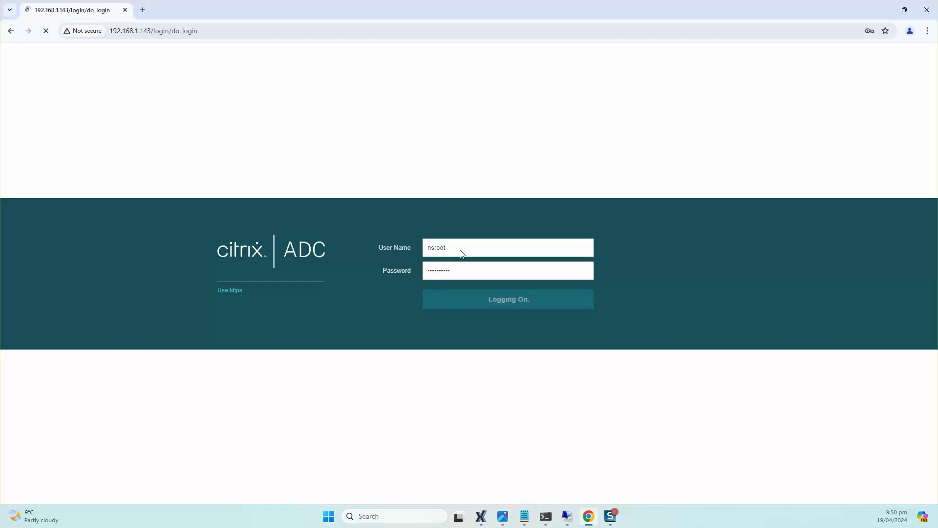
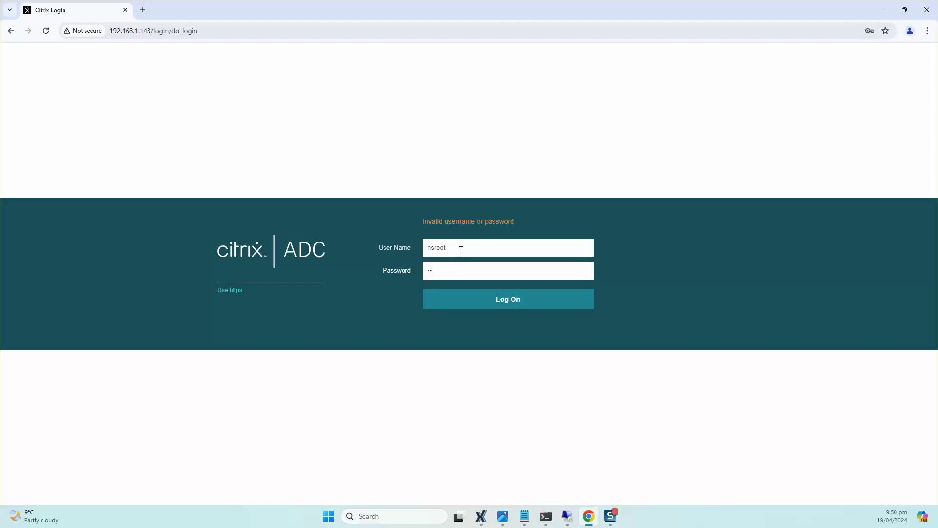
- Enter the account password and log on to the Citrix ADC web console
{"action": "type", "text": "**"}
{"action": "key", "text": "Return"}
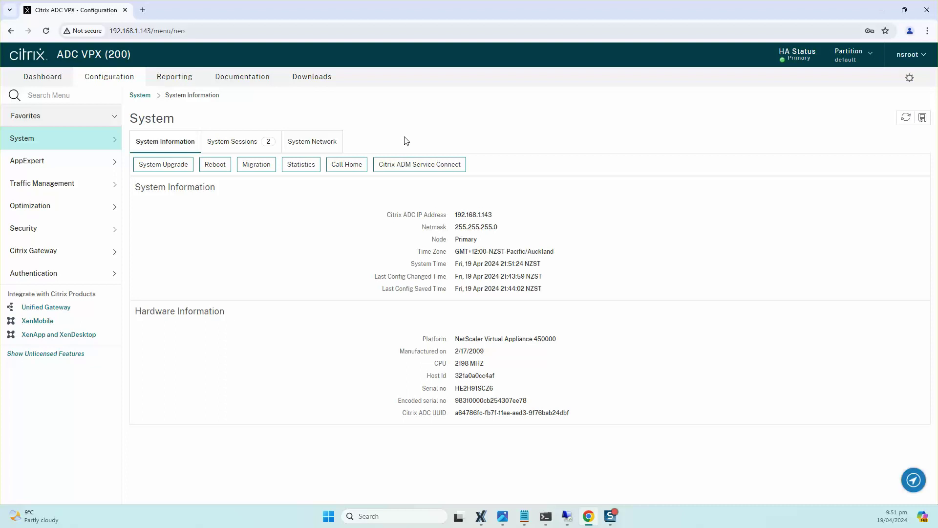
- In Load Balancing Servers, begin a new server named CVADSF01
{"action": "left_click", "coordinate": [46, 188]}
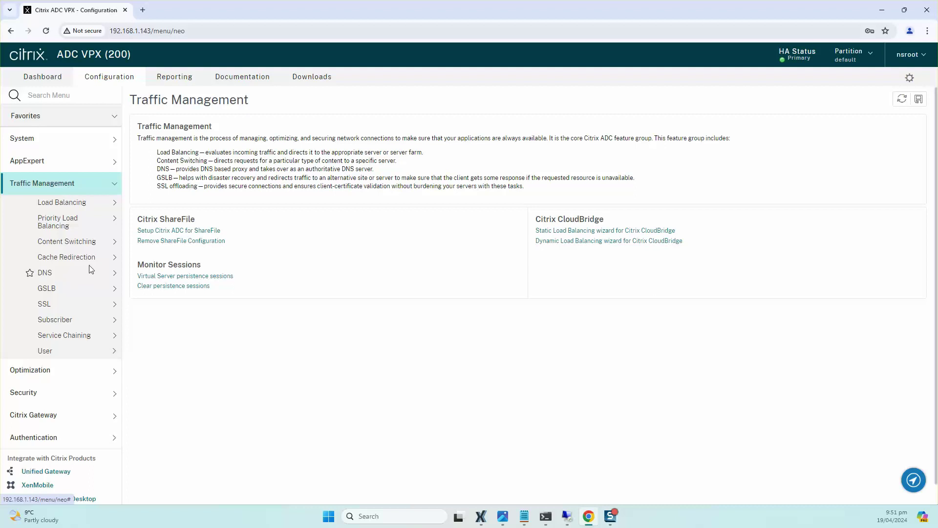
{"action": "left_click", "coordinate": [74, 203]}
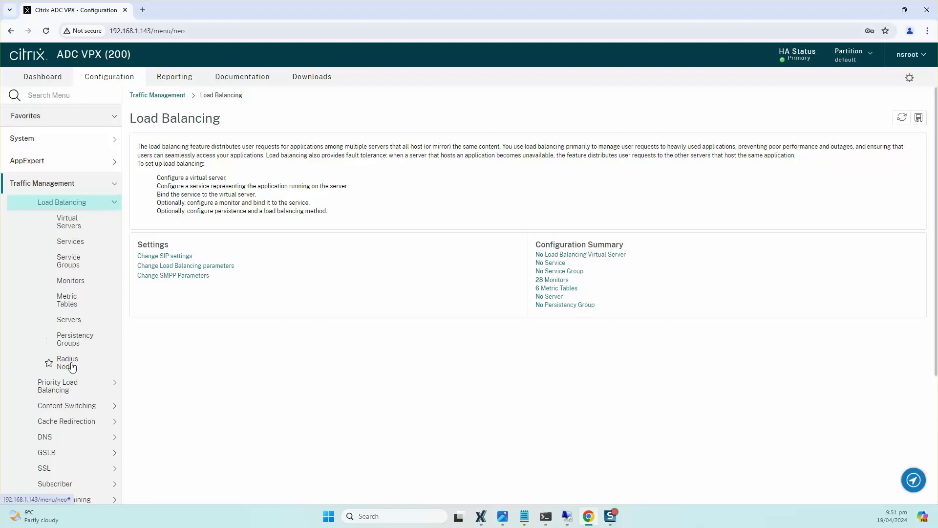
{"action": "left_click", "coordinate": [69, 321]}
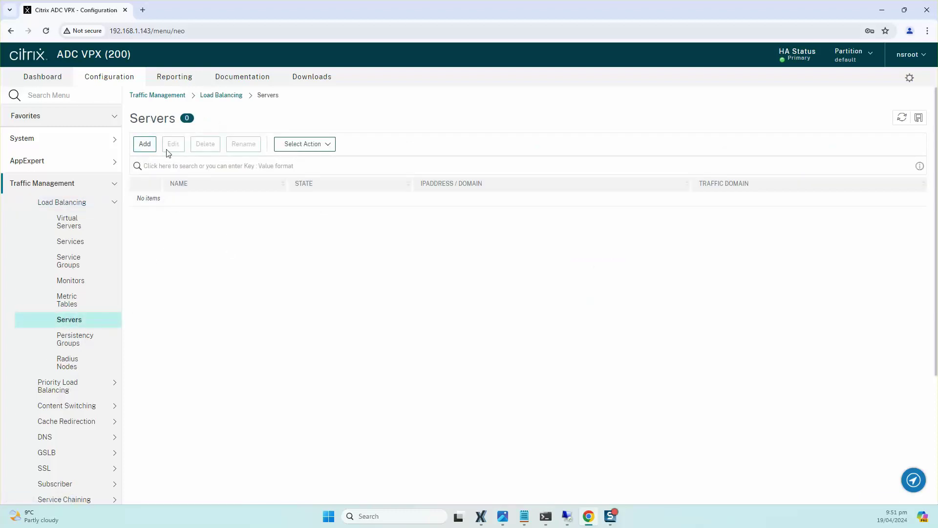
{"action": "left_click", "coordinate": [146, 144]}
{"action": "left_click", "coordinate": [54, 143]}
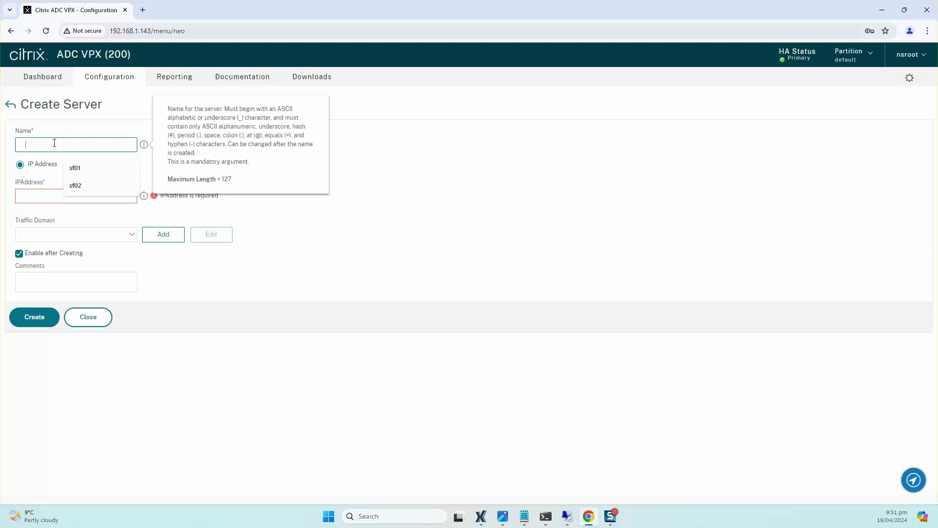
{"action": "type", "text": "c"}
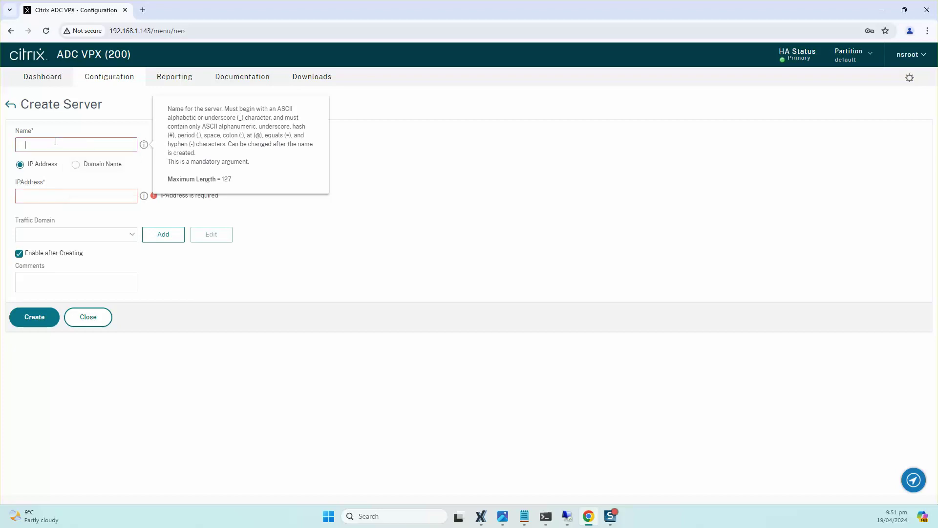
{"action": "key", "text": "BackSpace"}
{"action": "type", "text": "CVADSF01"}
- Give CVADSF01 IP address 192.168.1.132 and comment 'Storefront Server', then create it
{"action": "left_click", "coordinate": [33, 198]}
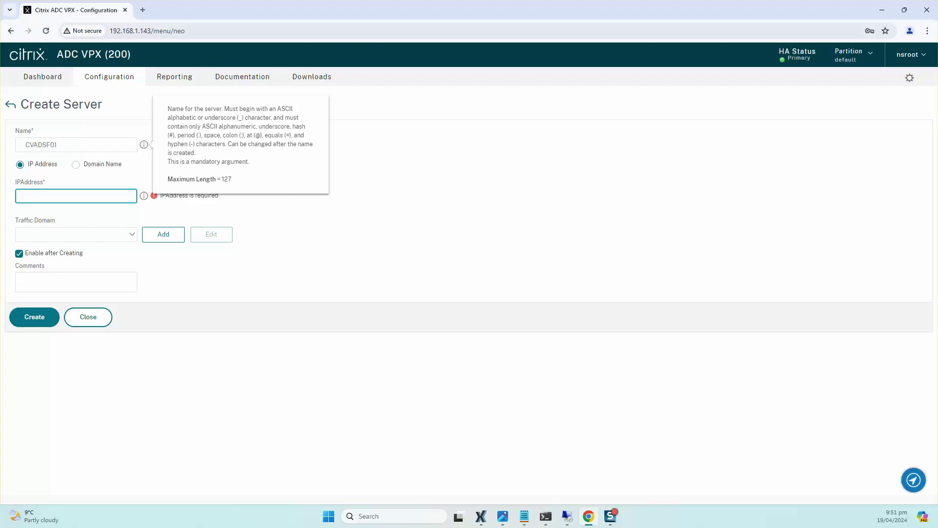
{"action": "key", "text": "alt+Tab"}
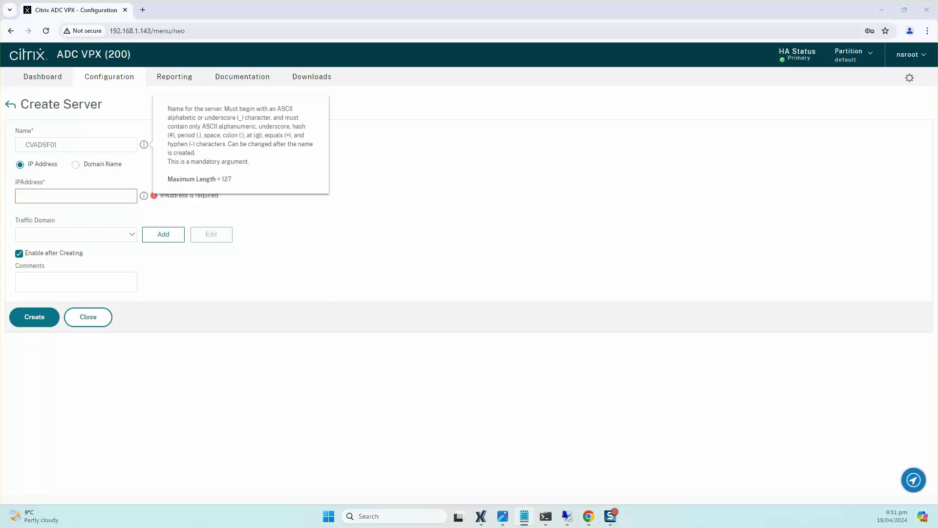
{"action": "left_click", "coordinate": [69, 195]}
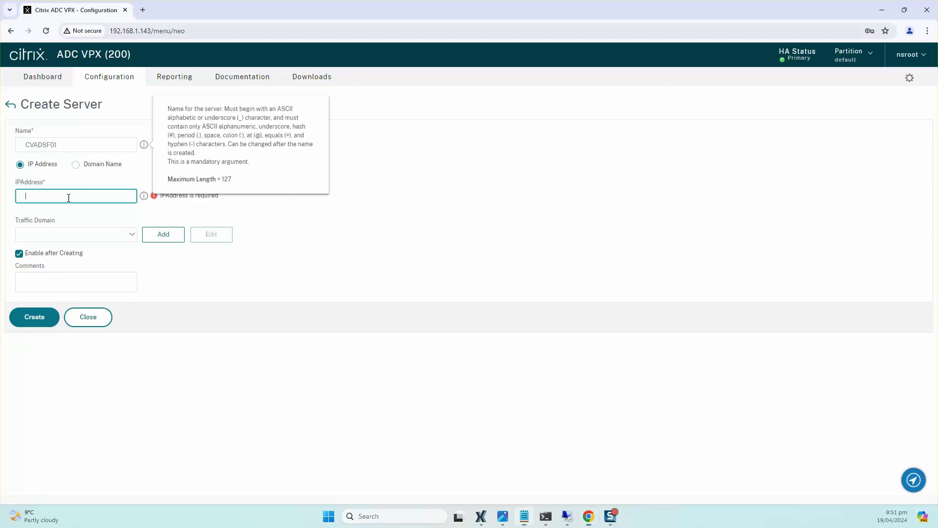
{"action": "type", "text": "192.1689"}
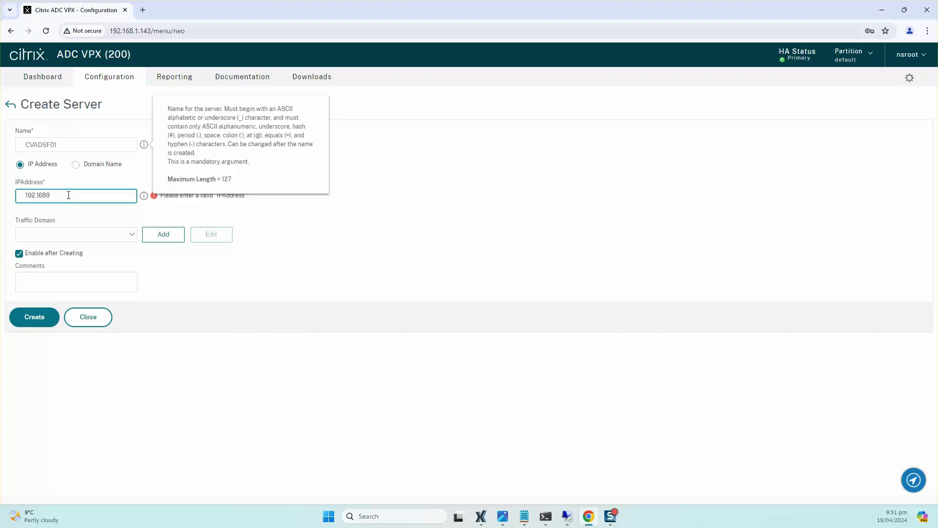
{"action": "key", "text": "BackSpace"}
{"action": "type", "text": ".1.132"}
{"action": "left_click", "coordinate": [66, 282]}
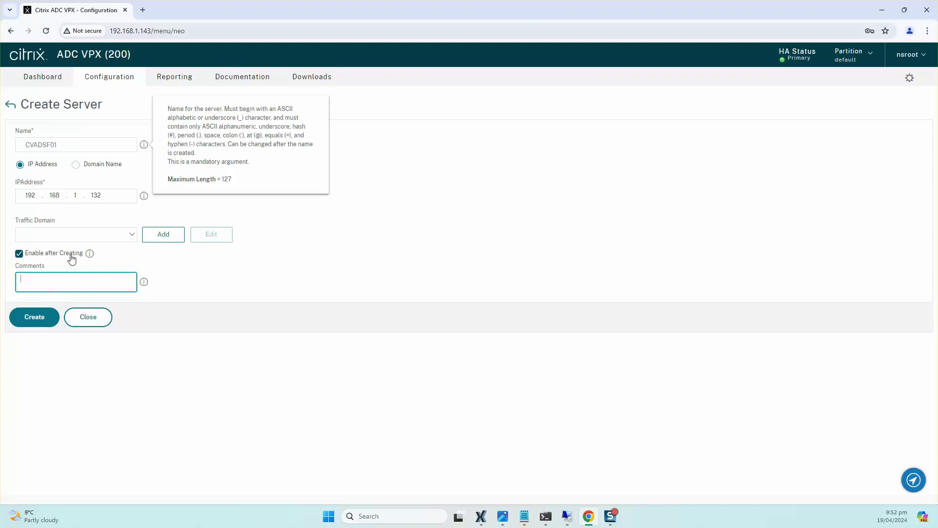
{"action": "type", "text": "Storefront Server"}
{"action": "left_click", "coordinate": [39, 318]}
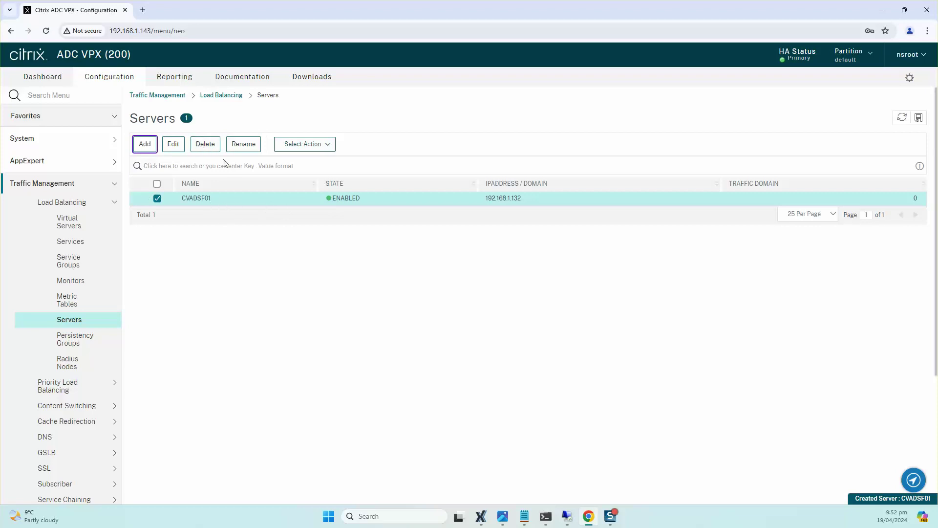
- Create a second server CVADSF02 at 192.168.1.133 with the same comment
{"action": "left_click", "coordinate": [145, 145]}
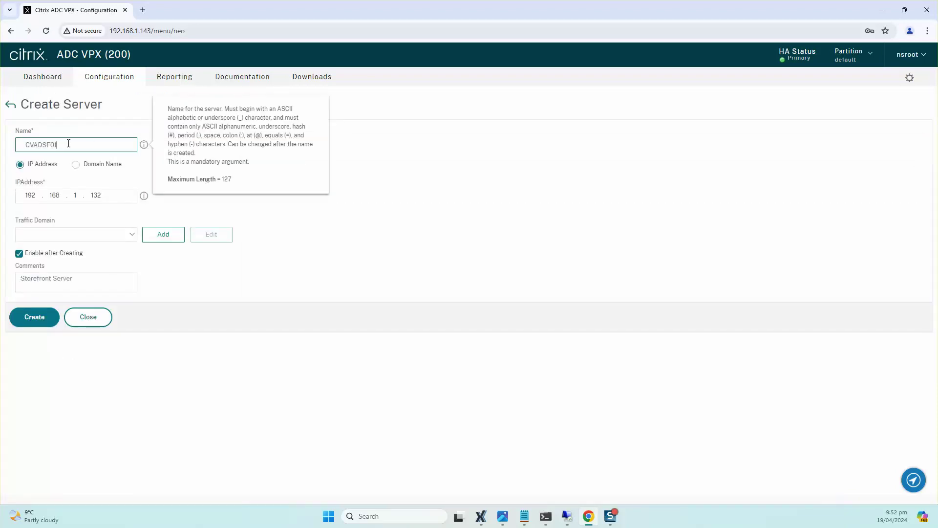
{"action": "left_click", "coordinate": [111, 142]}
{"action": "key", "text": "BackSpace"}
{"action": "type", "text": "2"}
{"action": "left_click", "coordinate": [105, 195]}
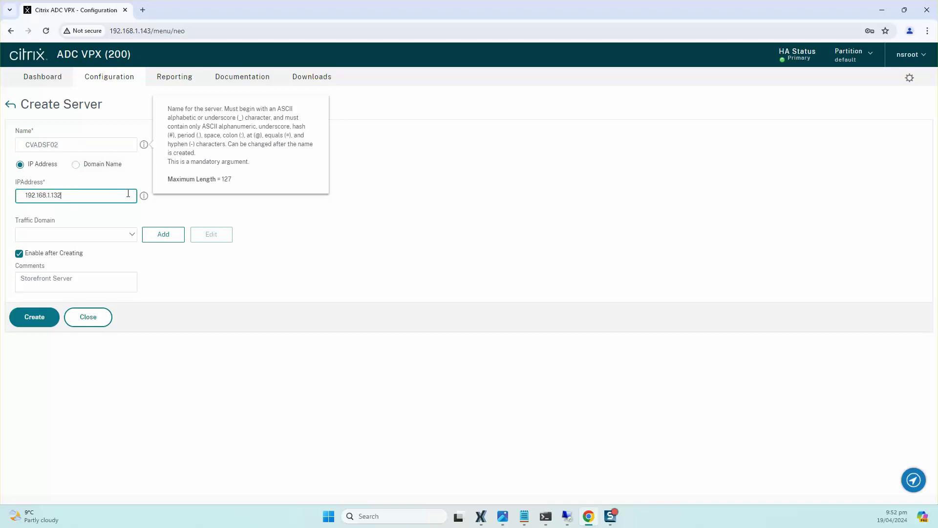
{"action": "type", "text": "3"}
{"action": "left_click", "coordinate": [33, 320]}
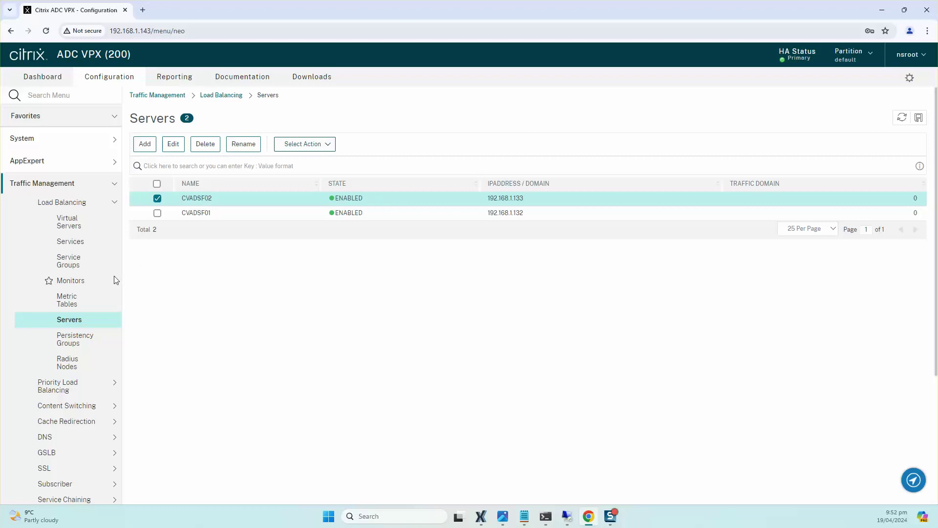
- Start a new monitor named Storefront with monitor type STOREFRONT
{"action": "left_click", "coordinate": [79, 286]}
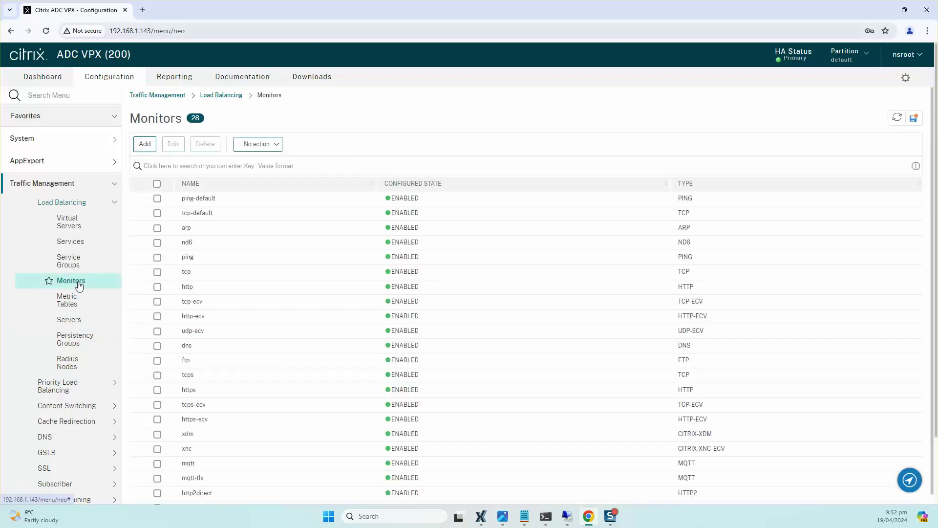
{"action": "left_click", "coordinate": [154, 161]}
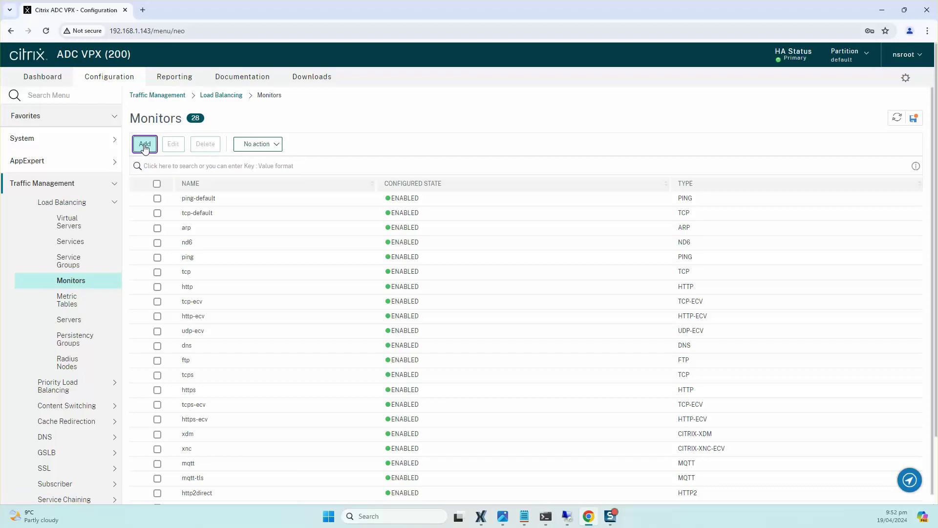
{"action": "left_click", "coordinate": [144, 145]}
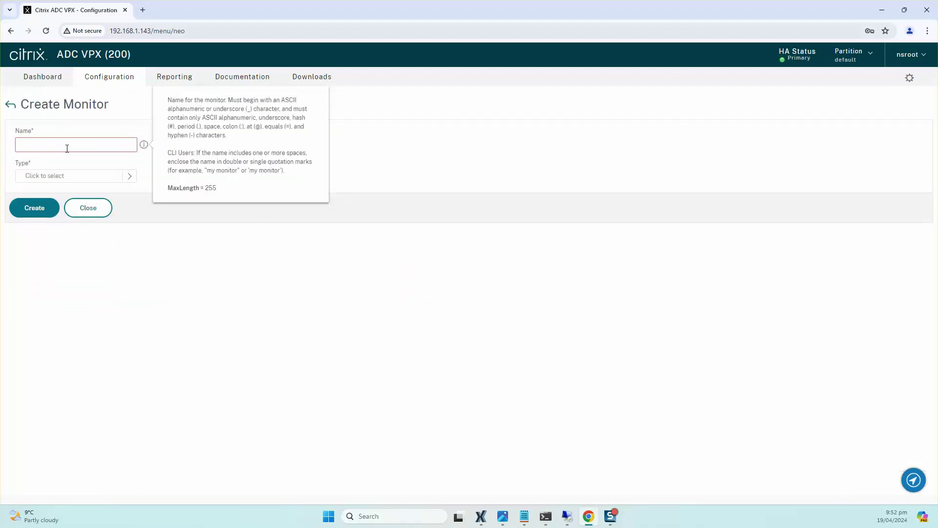
{"action": "type", "text": "Storefront"}
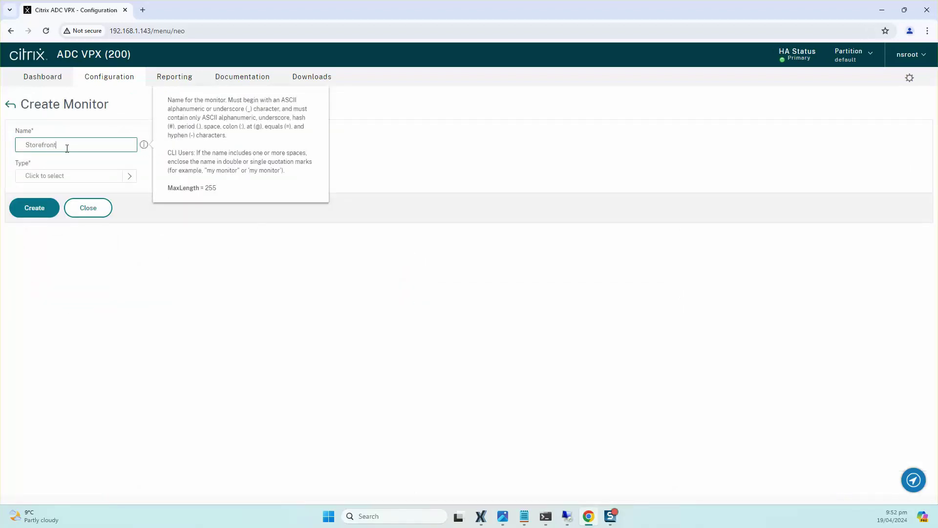
{"action": "left_click", "coordinate": [130, 176]}
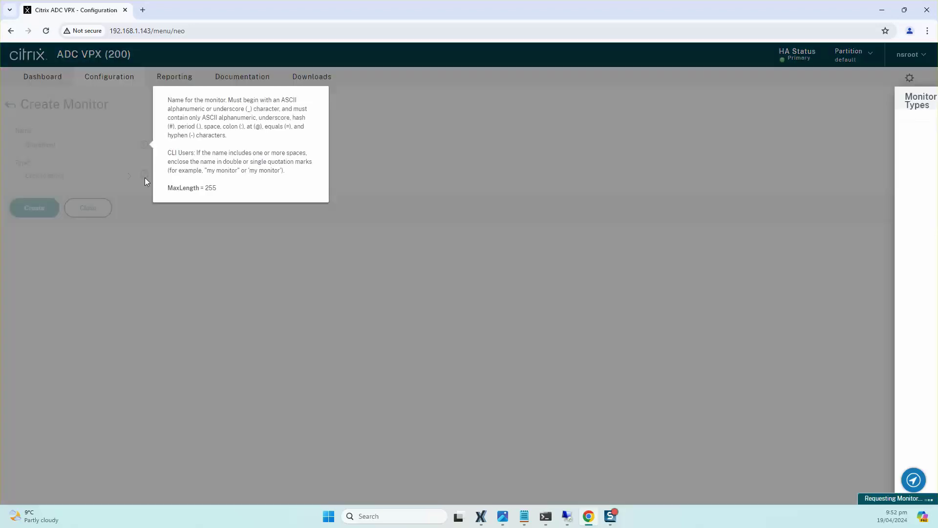
{"action": "scroll", "coordinate": [287, 254], "scroll_direction": "down", "scroll_amount": 6}
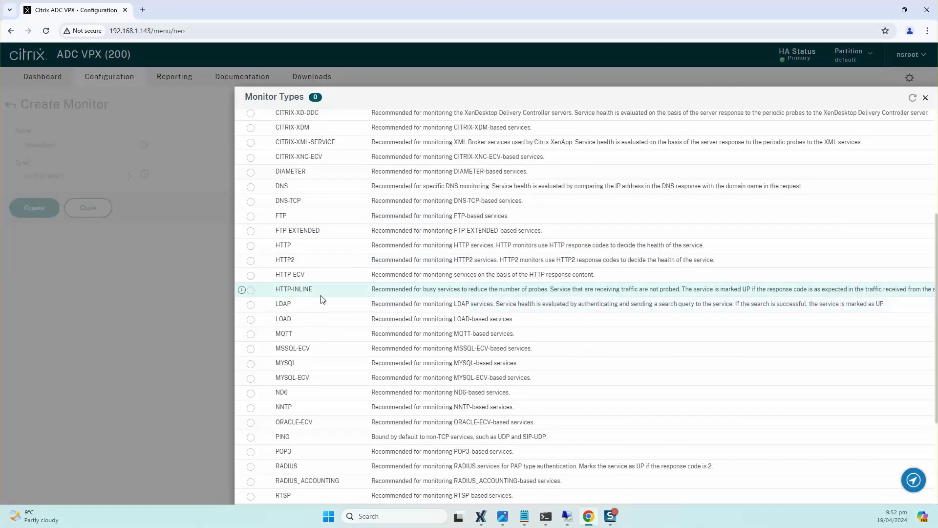
{"action": "scroll", "coordinate": [322, 296], "scroll_direction": "down", "scroll_amount": 1}
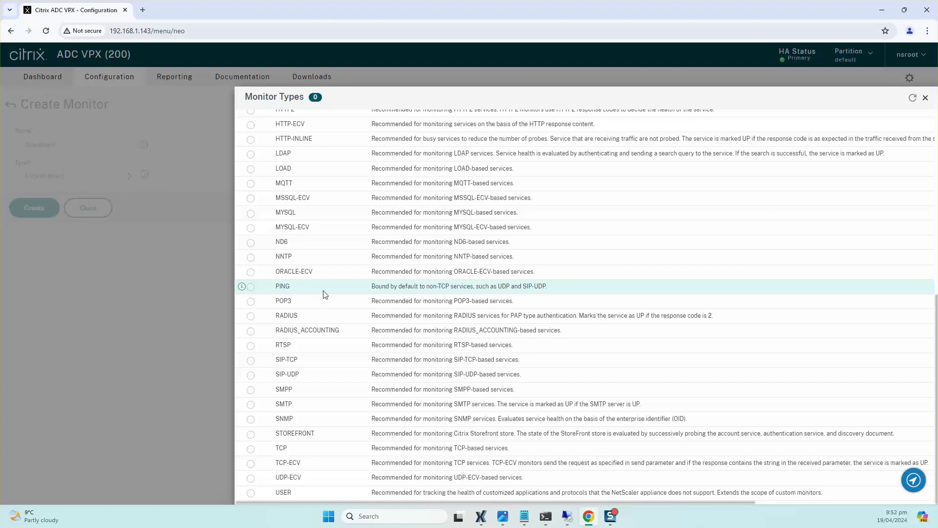
{"action": "left_click", "coordinate": [251, 434]}
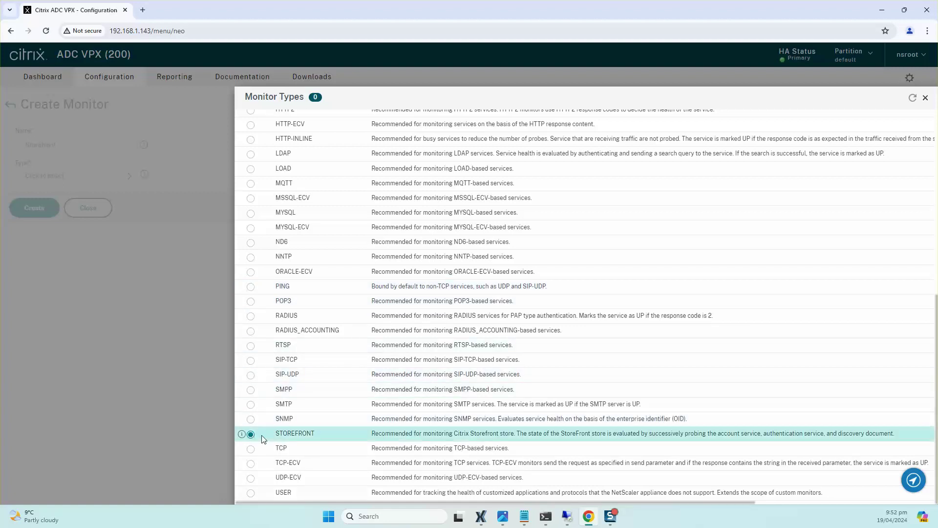
{"action": "scroll", "coordinate": [293, 360], "scroll_direction": "up", "scroll_amount": 8}
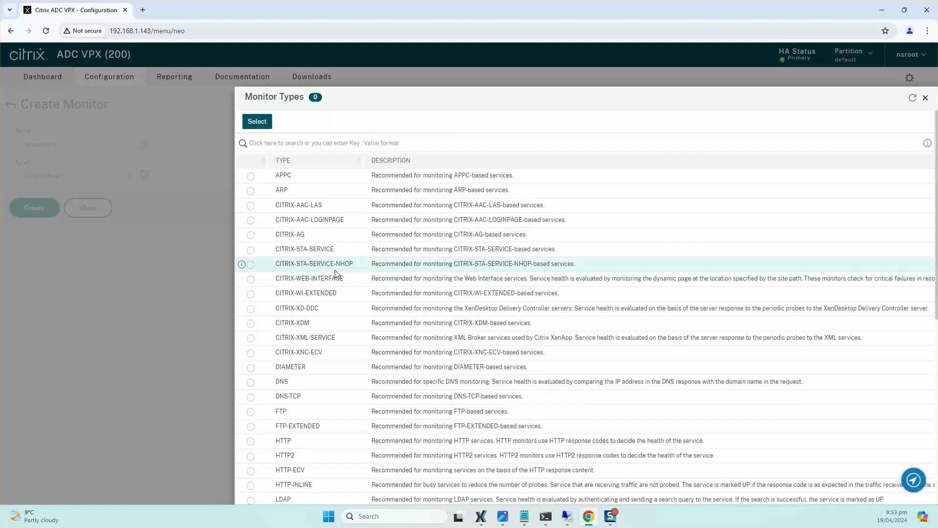
{"action": "left_click", "coordinate": [256, 122]}
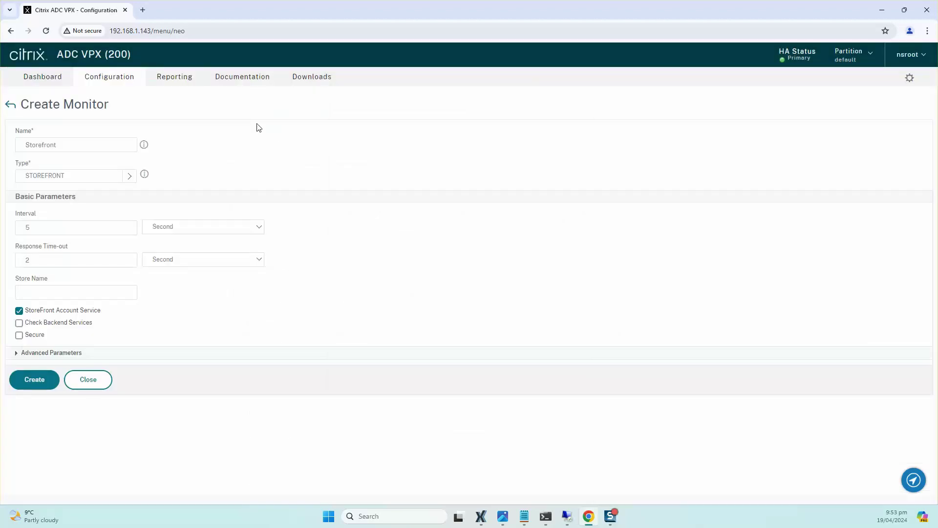
- Set store name Store, enable account service and Secure, and create the monitor
{"action": "left_click", "coordinate": [73, 288]}
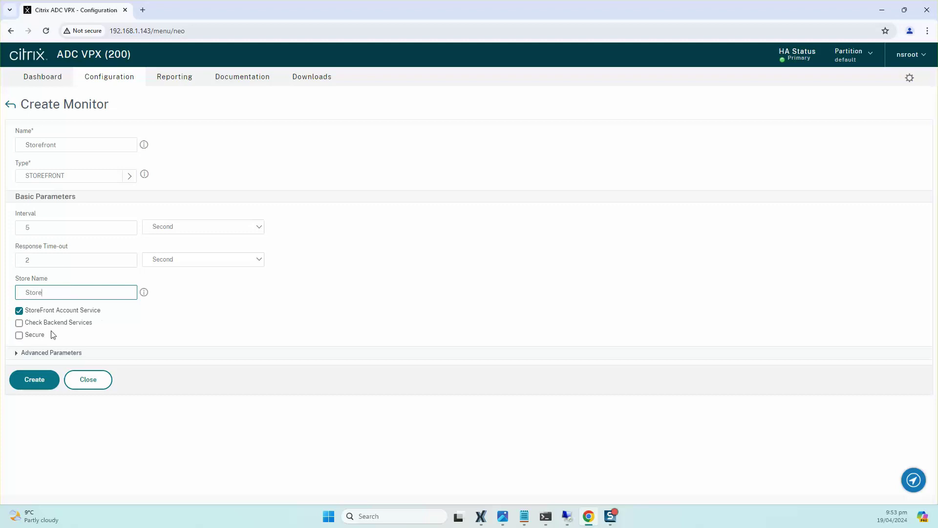
{"action": "left_click", "coordinate": [19, 335]}
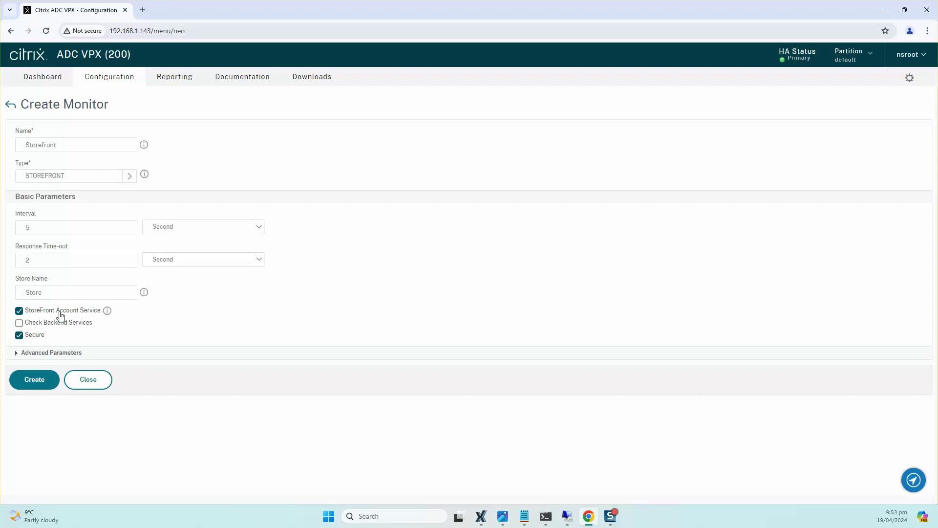
{"action": "left_click", "coordinate": [36, 380]}
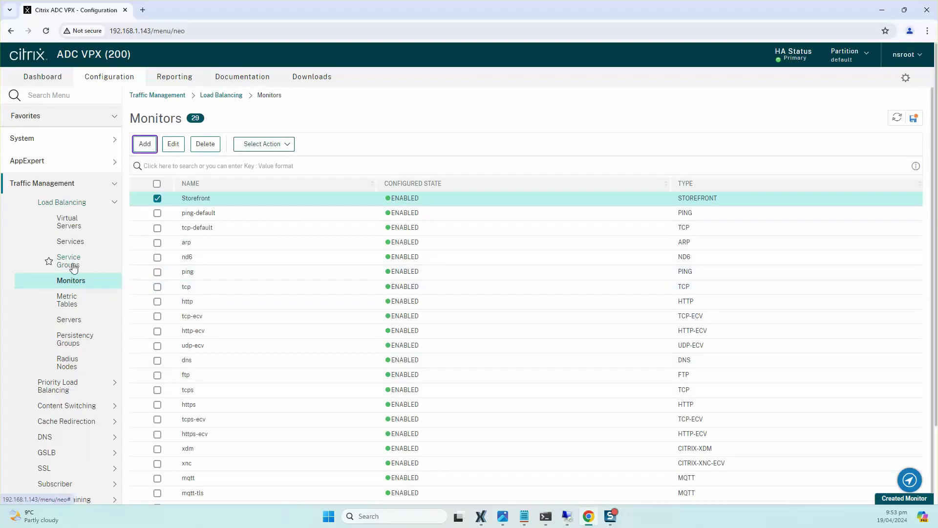
{"action": "left_click", "coordinate": [74, 267]}
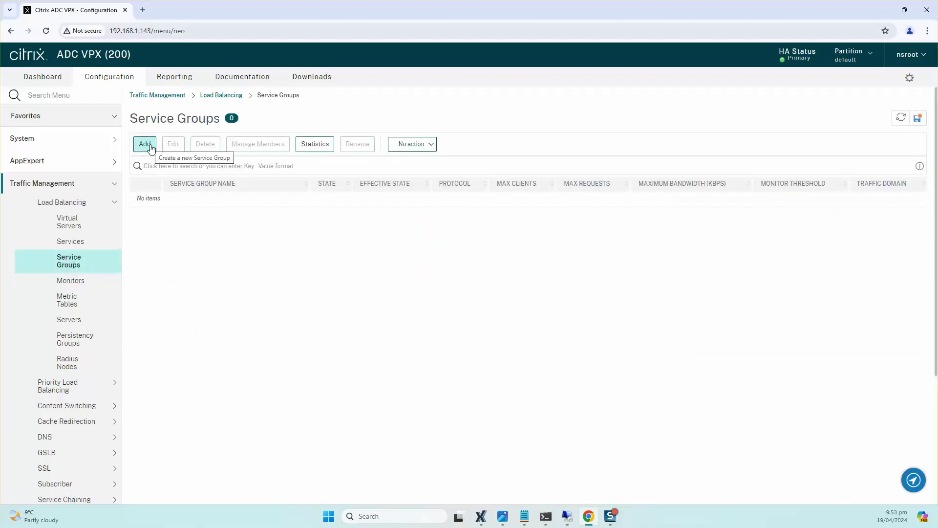
- Create an SSL service group named svc_storefront
{"action": "left_click", "coordinate": [145, 144]}
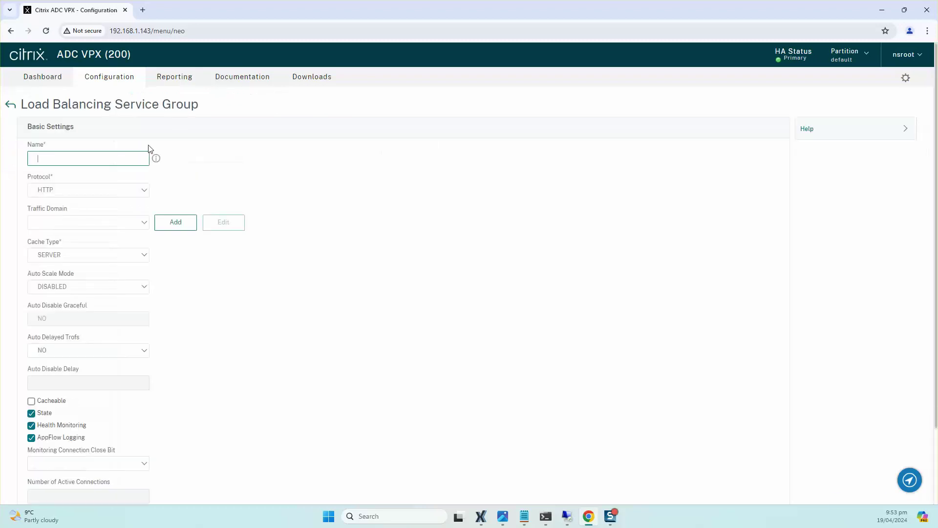
{"action": "left_click", "coordinate": [63, 157]}
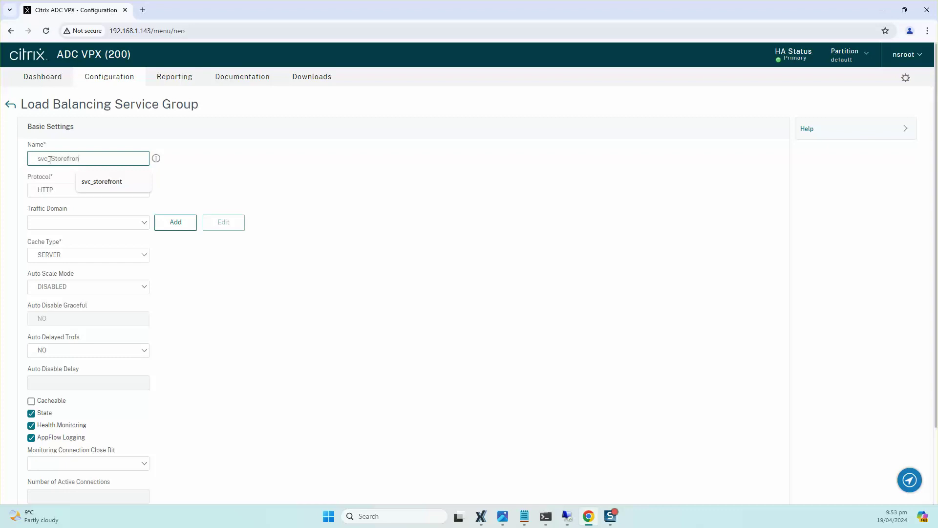
{"action": "type", "text": "svc_Storefront"}
{"action": "left_click", "coordinate": [93, 181]}
{"action": "left_click", "coordinate": [77, 191]}
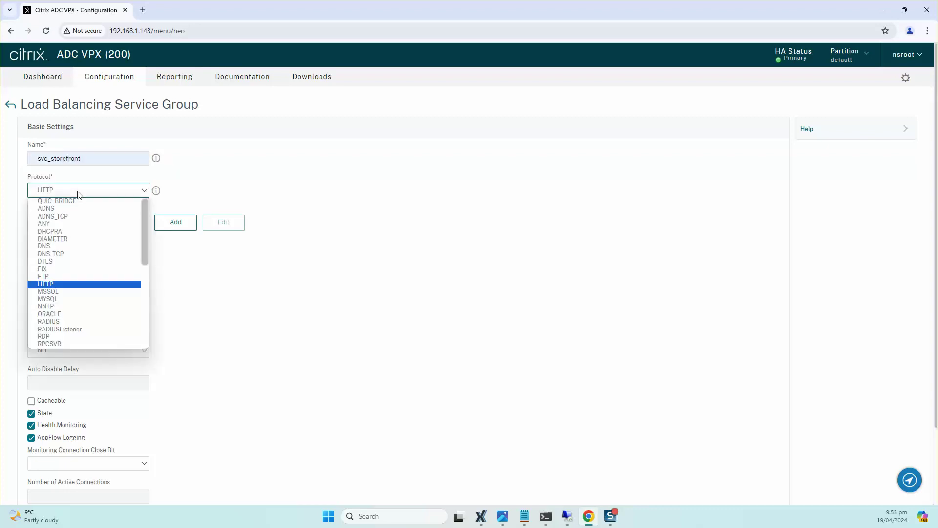
{"action": "scroll", "coordinate": [84, 266], "scroll_direction": "down", "scroll_amount": 5}
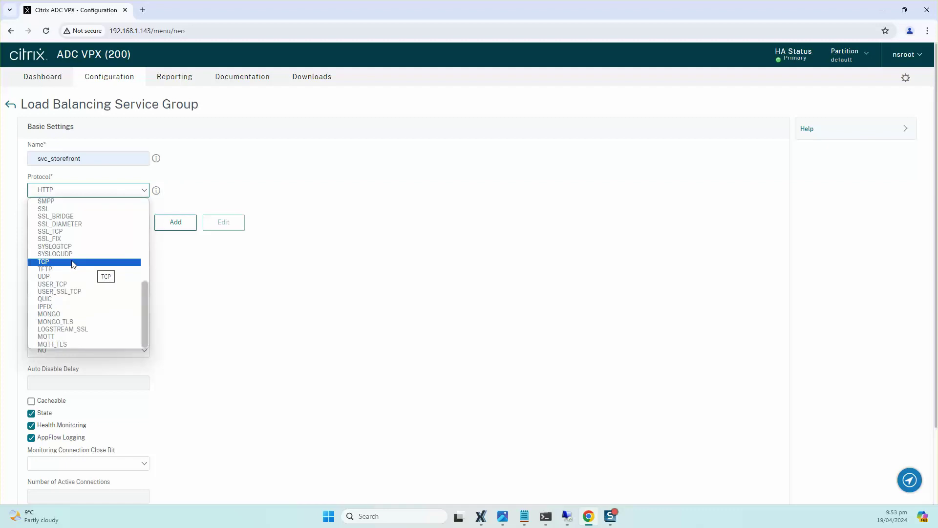
{"action": "left_click", "coordinate": [52, 209]}
{"action": "scroll", "coordinate": [207, 294], "scroll_direction": "down", "scroll_amount": 2}
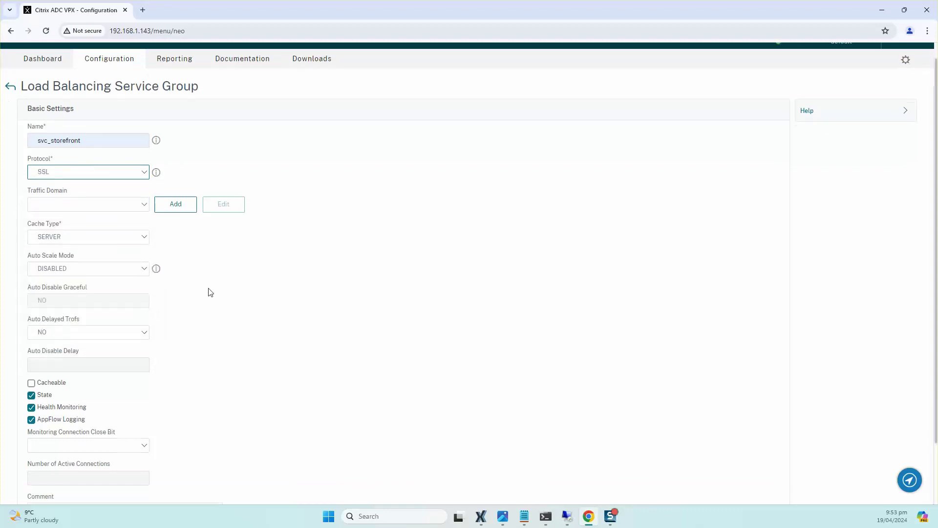
{"action": "left_click", "coordinate": [58, 473]}
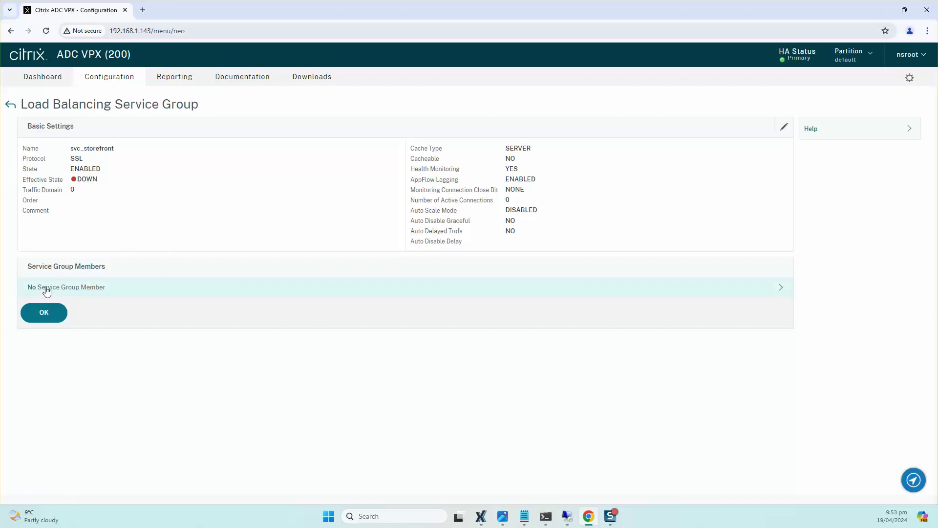
- Add servers CVADSF01 and CVADSF02 as members on port 443
{"action": "left_click", "coordinate": [65, 288]}
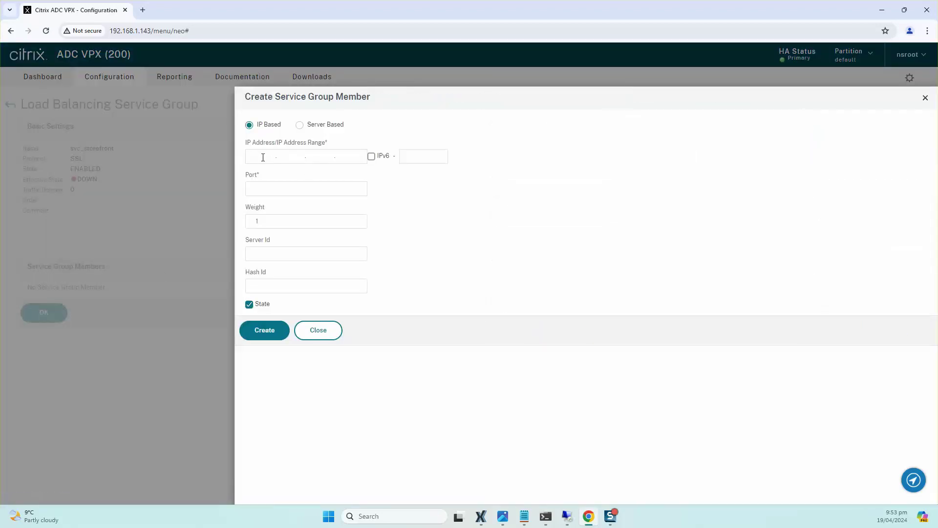
{"action": "left_click", "coordinate": [299, 125]}
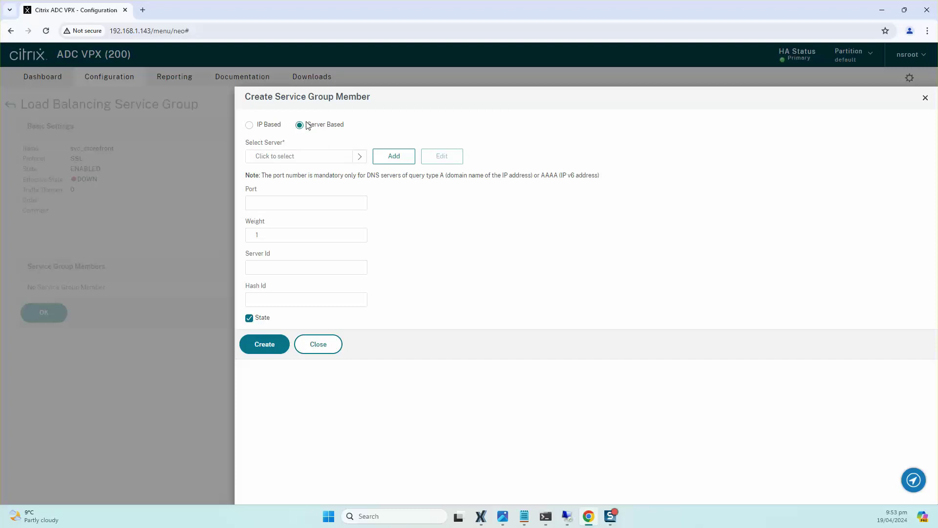
{"action": "left_click", "coordinate": [304, 157]}
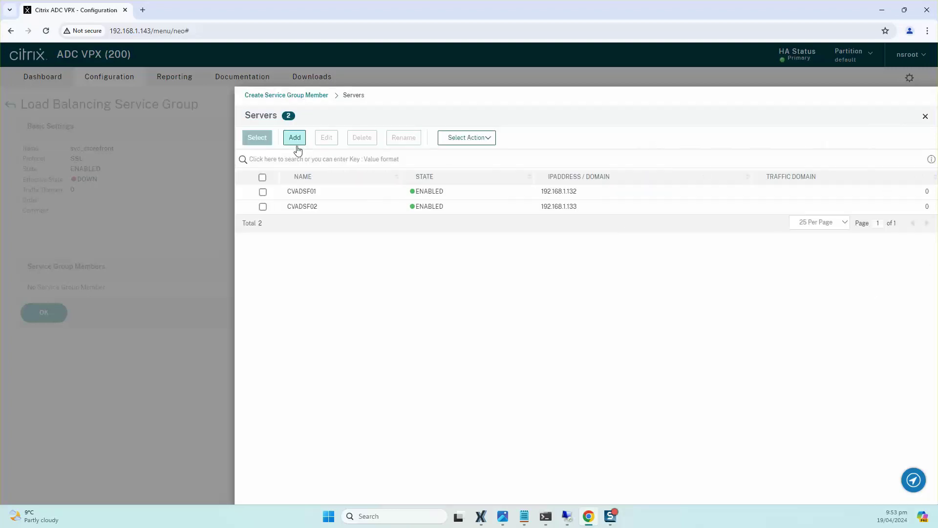
{"action": "left_click", "coordinate": [262, 178]}
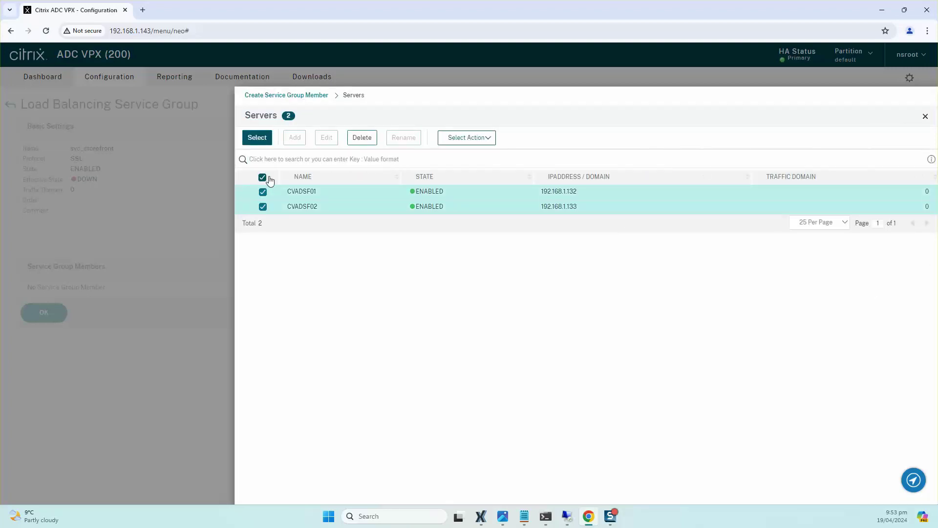
{"action": "left_click", "coordinate": [264, 143]}
{"action": "left_click", "coordinate": [278, 218]}
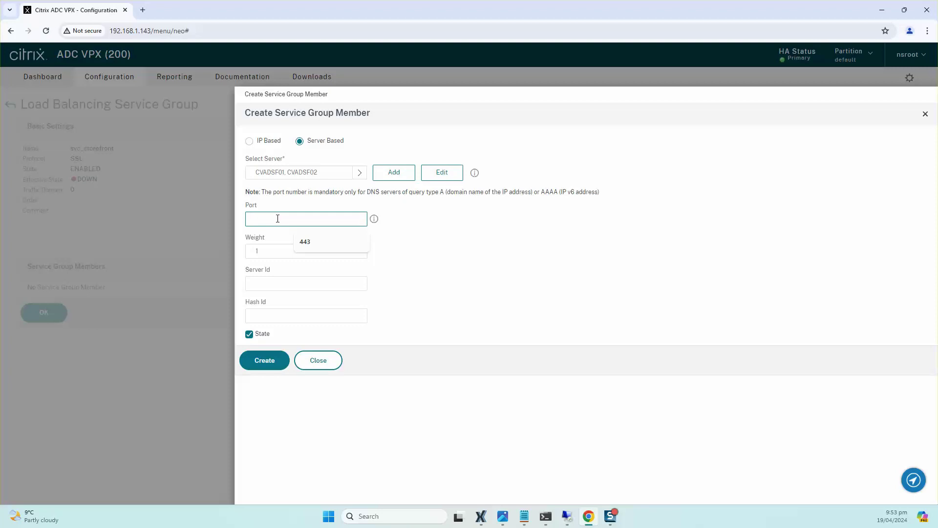
{"action": "type", "text": "443"}
{"action": "left_click", "coordinate": [265, 361]}
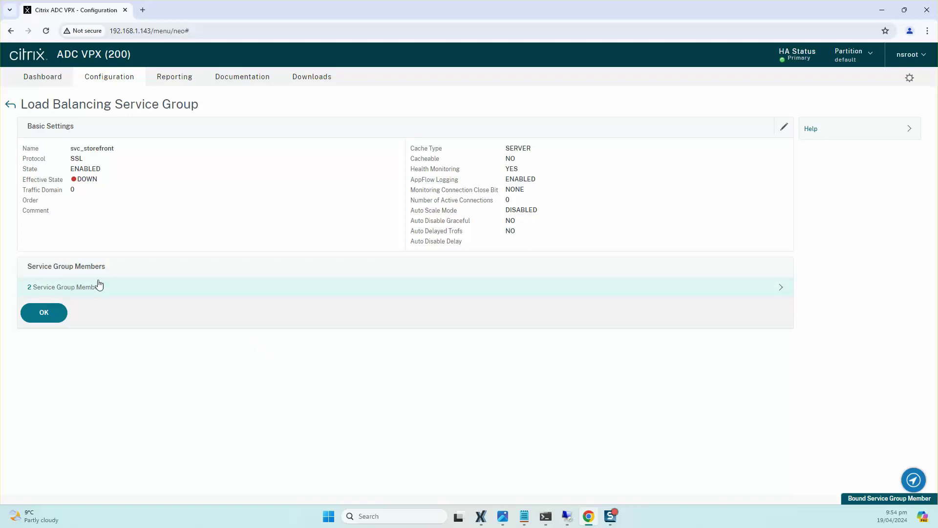
- Finish the basic settings and add a Monitors section to svc_storefront
{"action": "left_click", "coordinate": [46, 312]}
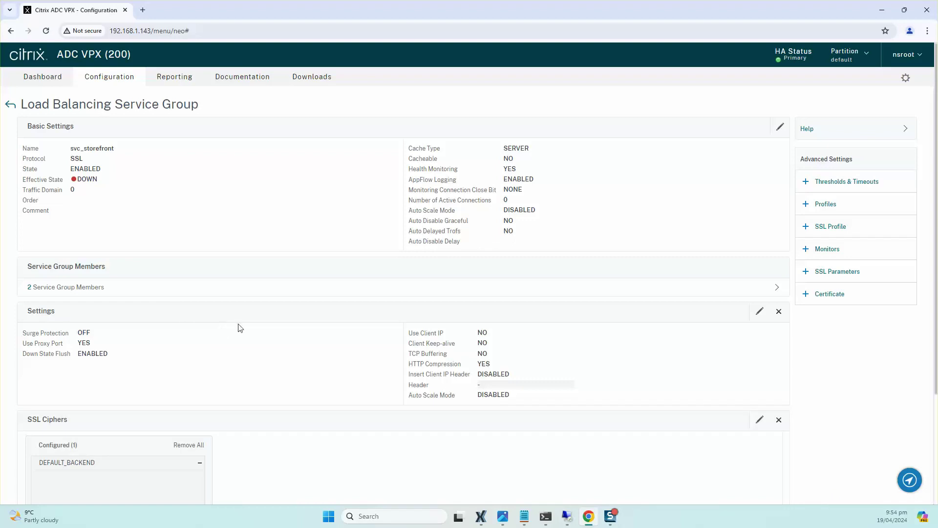
{"action": "scroll", "coordinate": [620, 277], "scroll_direction": "down", "scroll_amount": 3}
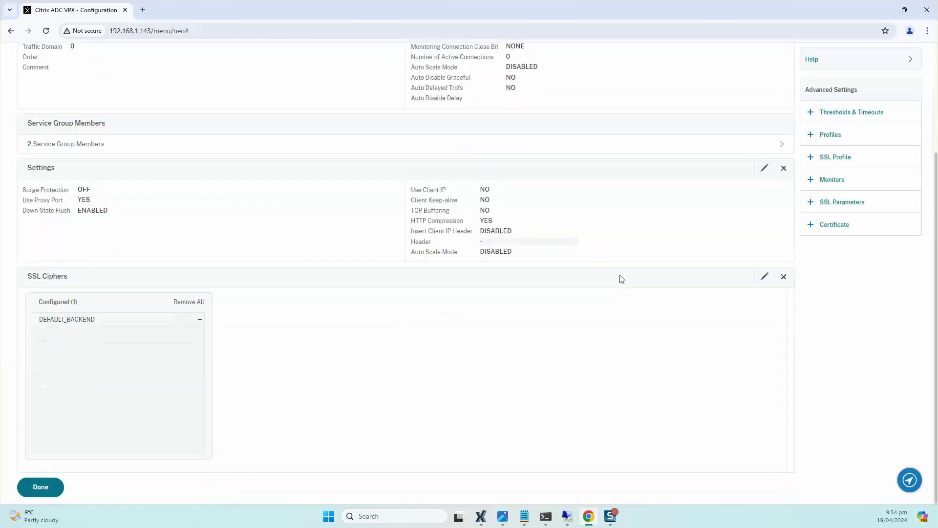
{"action": "scroll", "coordinate": [620, 277], "scroll_direction": "up", "scroll_amount": 3}
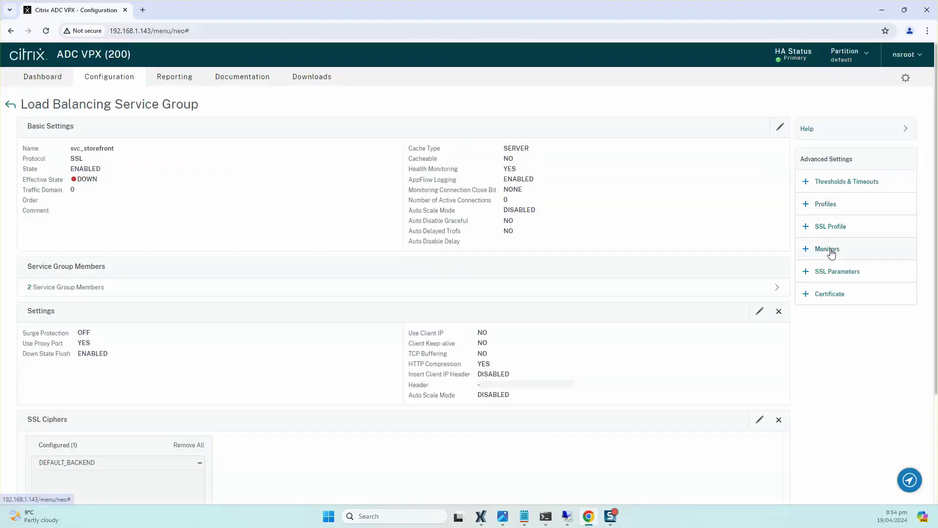
{"action": "left_click", "coordinate": [827, 250]}
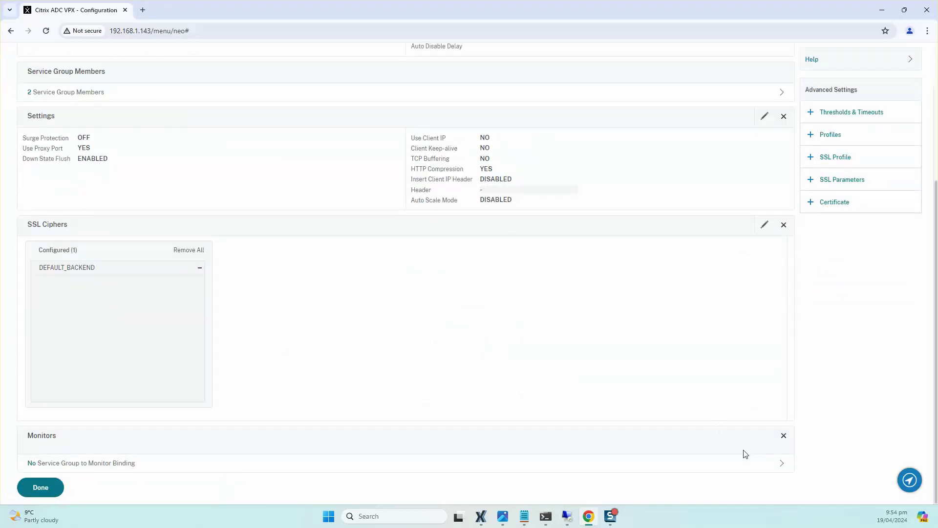
- Bind the Storefront monitor to the svc_storefront service group
{"action": "left_click", "coordinate": [80, 462]}
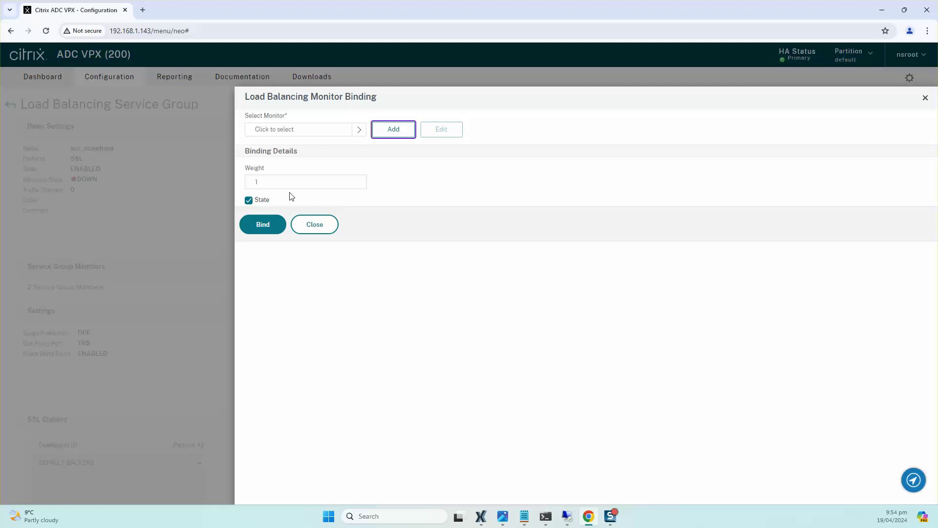
{"action": "left_click", "coordinate": [301, 132]}
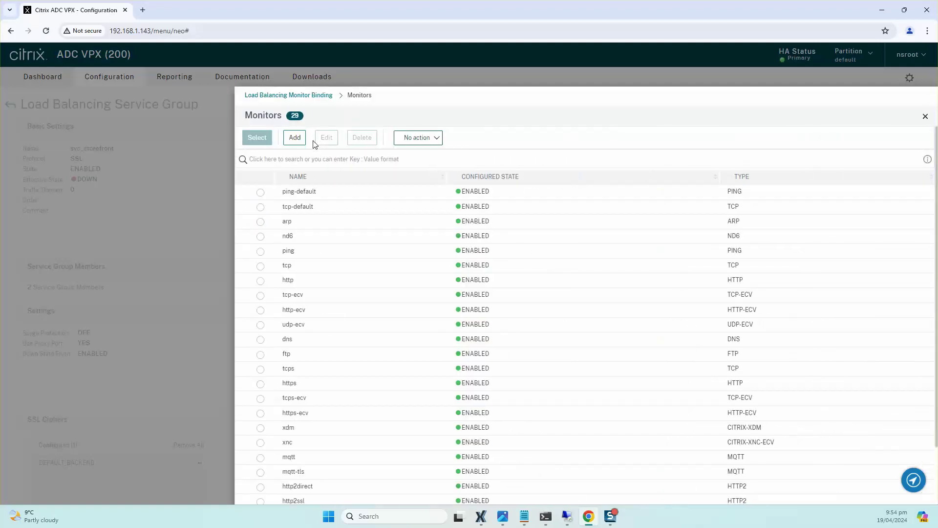
{"action": "scroll", "coordinate": [321, 241], "scroll_direction": "down", "scroll_amount": 3}
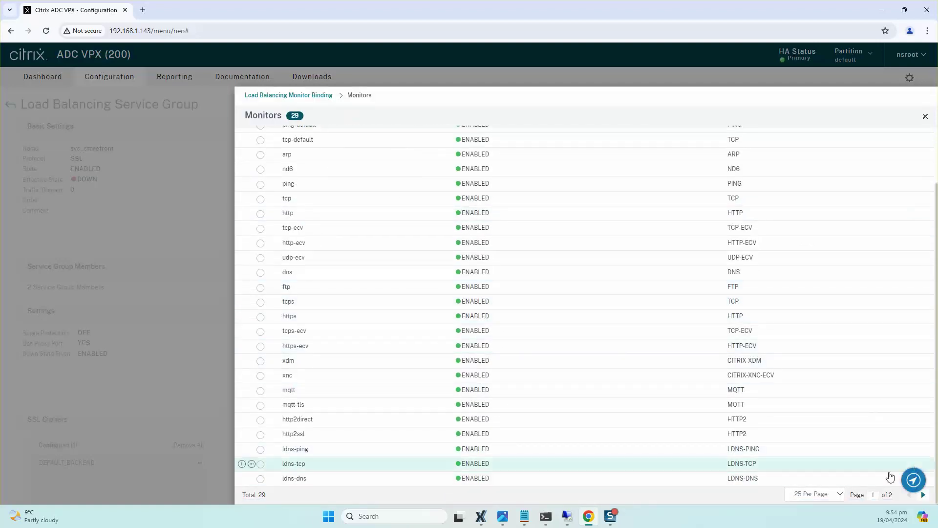
{"action": "left_click", "coordinate": [923, 494]}
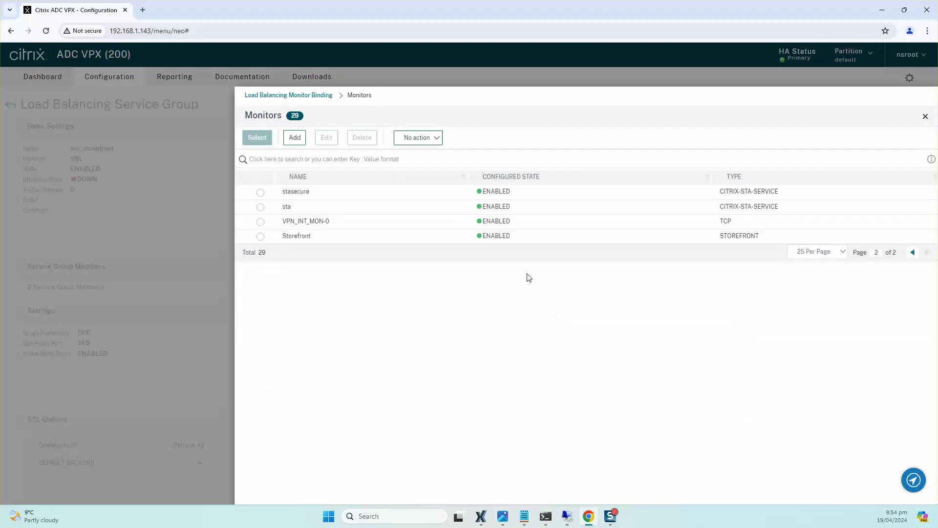
{"action": "left_click", "coordinate": [261, 236]}
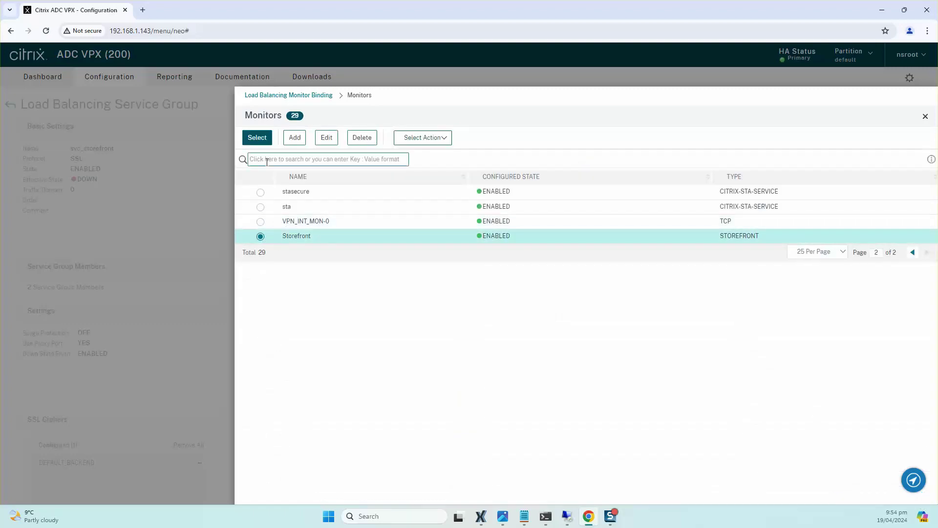
{"action": "left_click", "coordinate": [254, 139]}
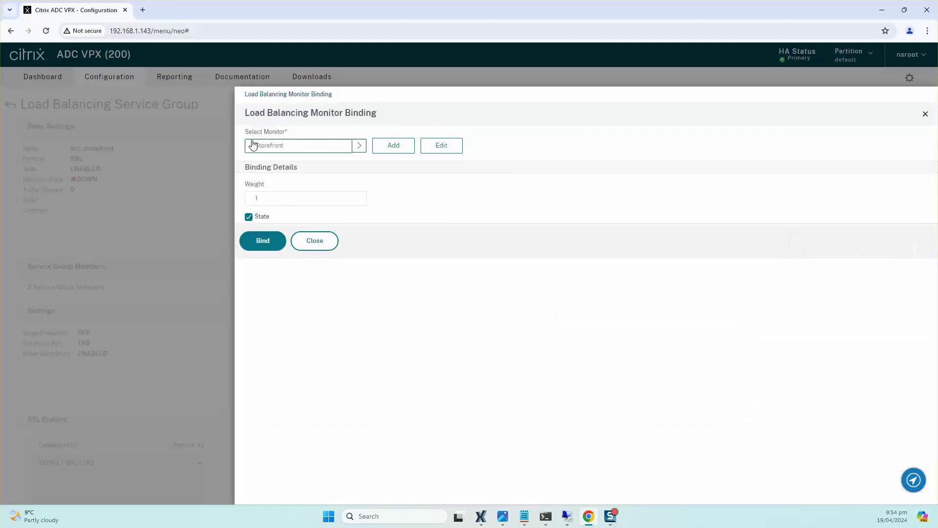
{"action": "left_click", "coordinate": [262, 241]}
{"action": "scroll", "coordinate": [313, 325], "scroll_direction": "down", "scroll_amount": 4}
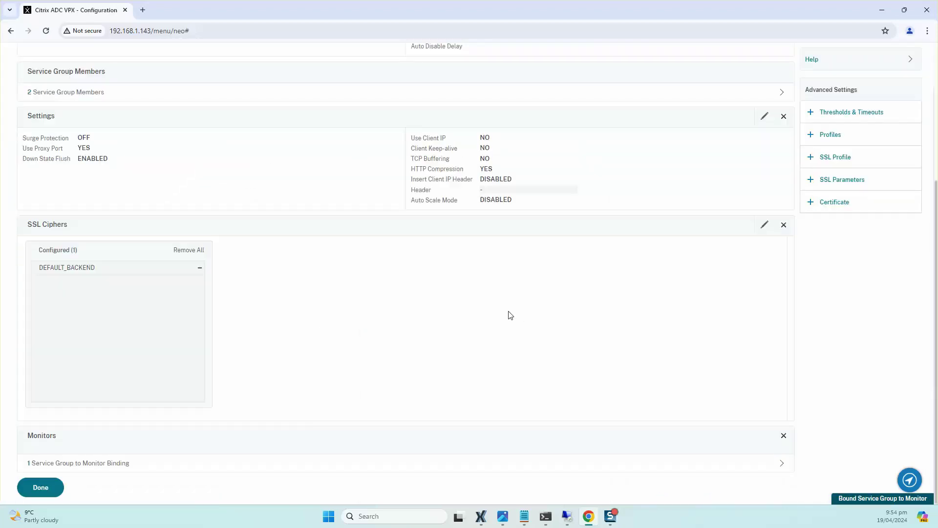
{"action": "scroll", "coordinate": [510, 316], "scroll_direction": "up", "scroll_amount": 3}
{"action": "scroll", "coordinate": [502, 315], "scroll_direction": "up", "scroll_amount": 1}
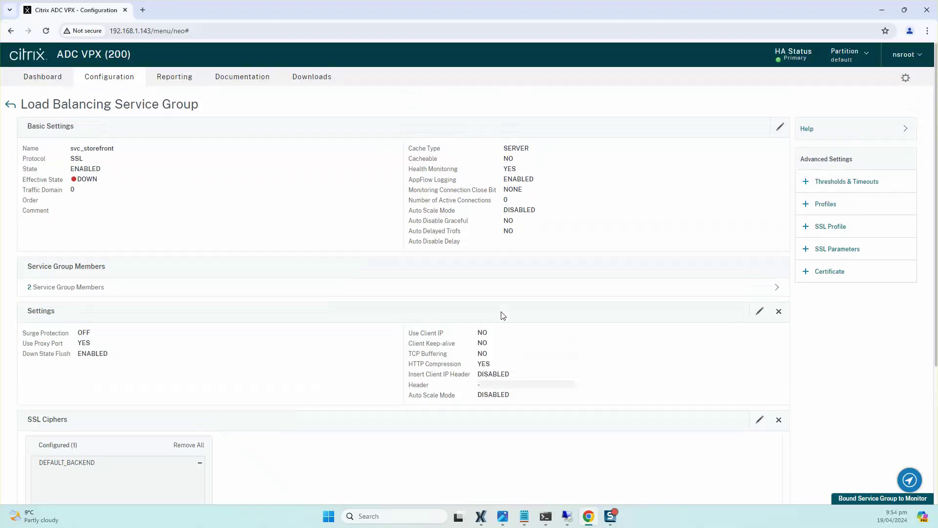
{"action": "scroll", "coordinate": [503, 315], "scroll_direction": "down", "scroll_amount": 3}
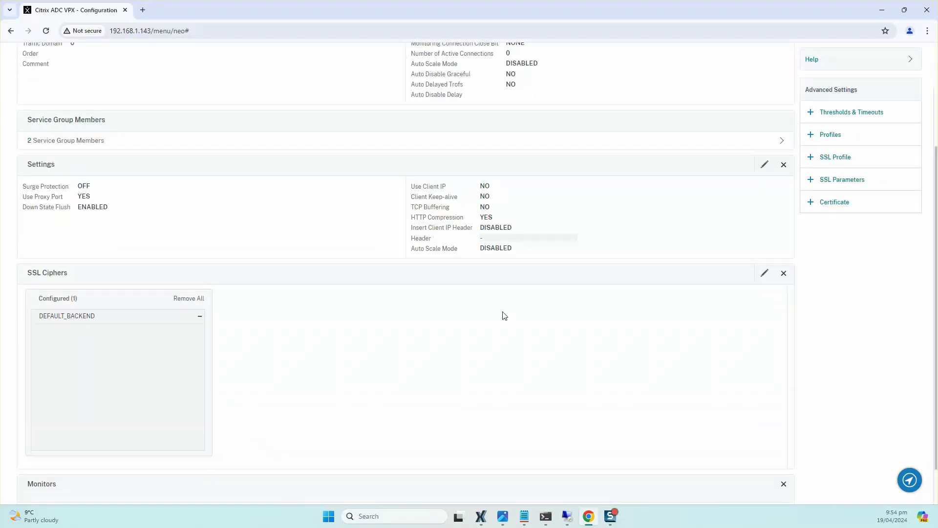
{"action": "scroll", "coordinate": [505, 315], "scroll_direction": "up", "scroll_amount": 3}
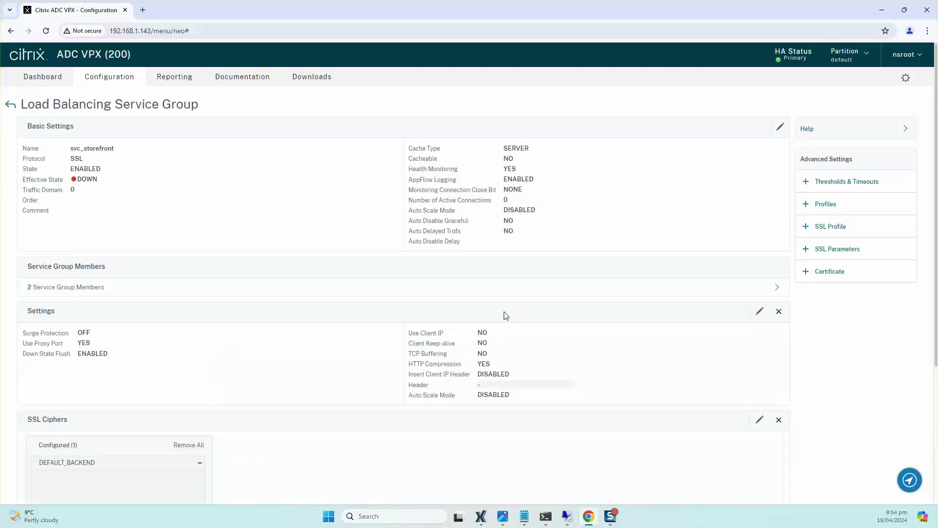
{"action": "scroll", "coordinate": [505, 315], "scroll_direction": "down", "scroll_amount": 4}
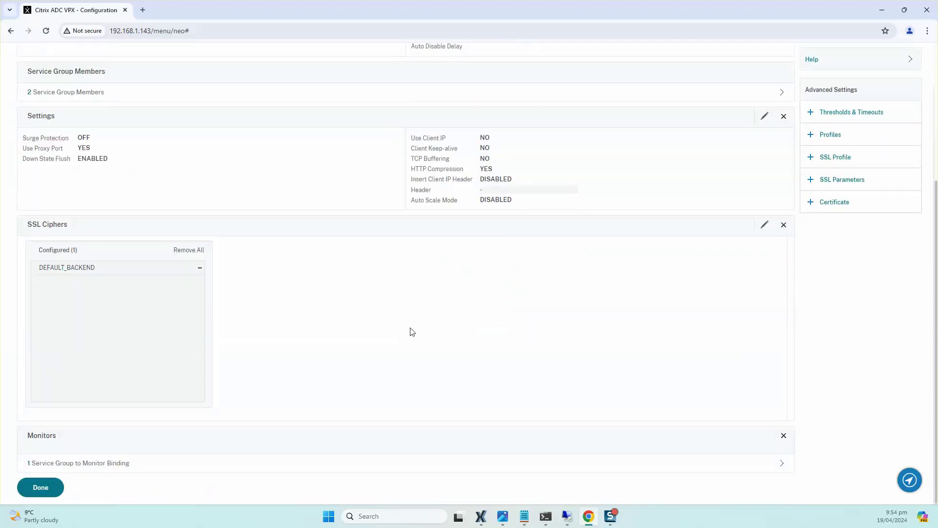
- Turn on Insert Client IP Header with X-Forwarded-For for svc_storefront and save it
{"action": "left_click", "coordinate": [41, 487]}
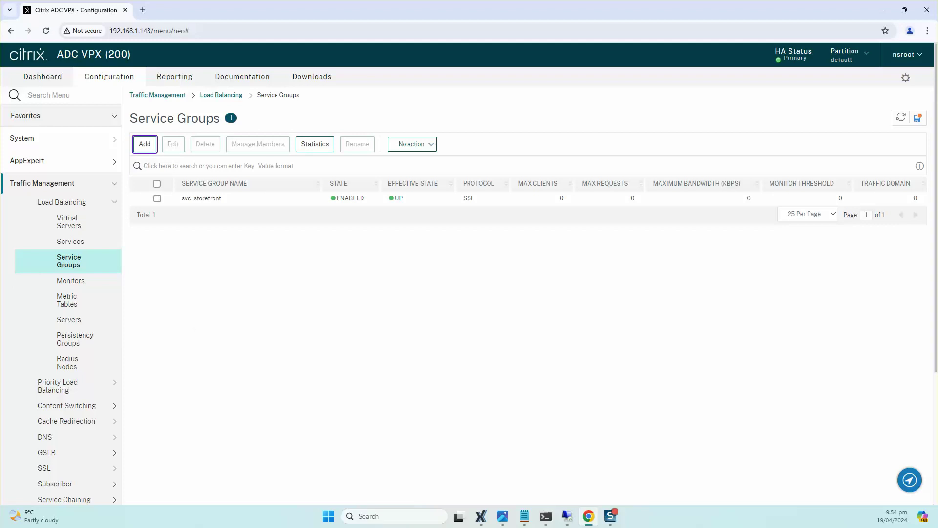
{"action": "left_click", "coordinate": [202, 198]}
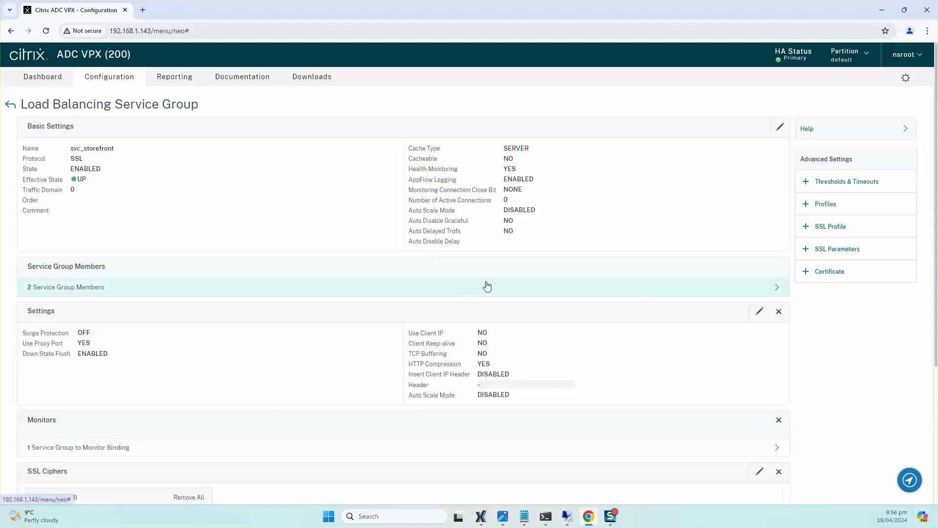
{"action": "scroll", "coordinate": [488, 287], "scroll_direction": "down", "scroll_amount": 2}
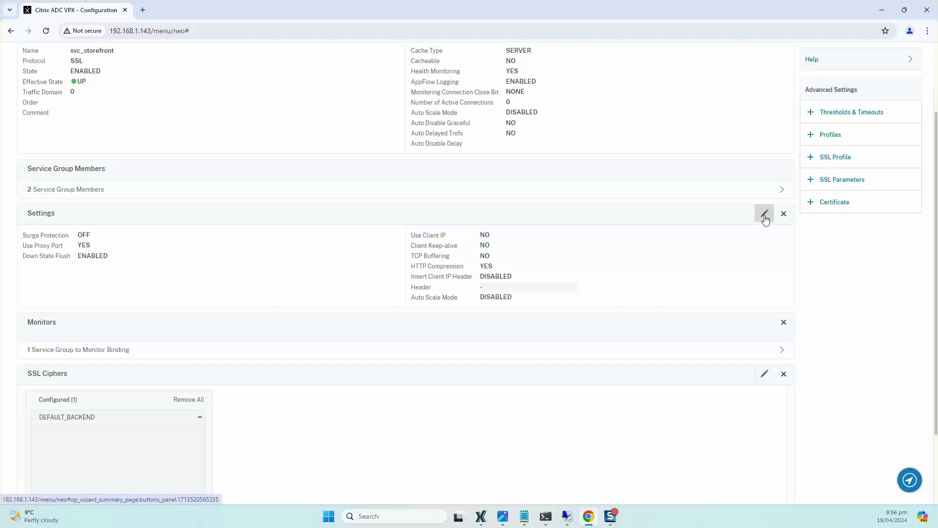
{"action": "left_click", "coordinate": [765, 214]}
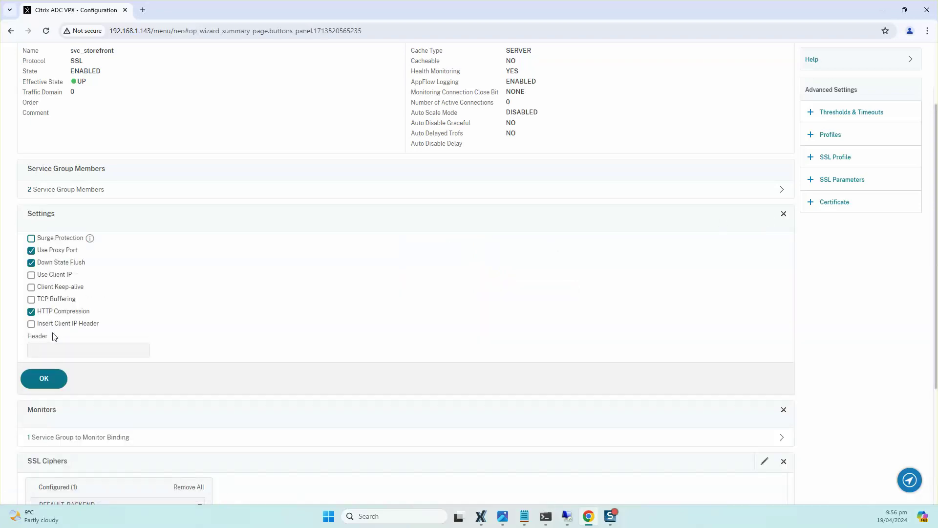
{"action": "left_click", "coordinate": [31, 324]}
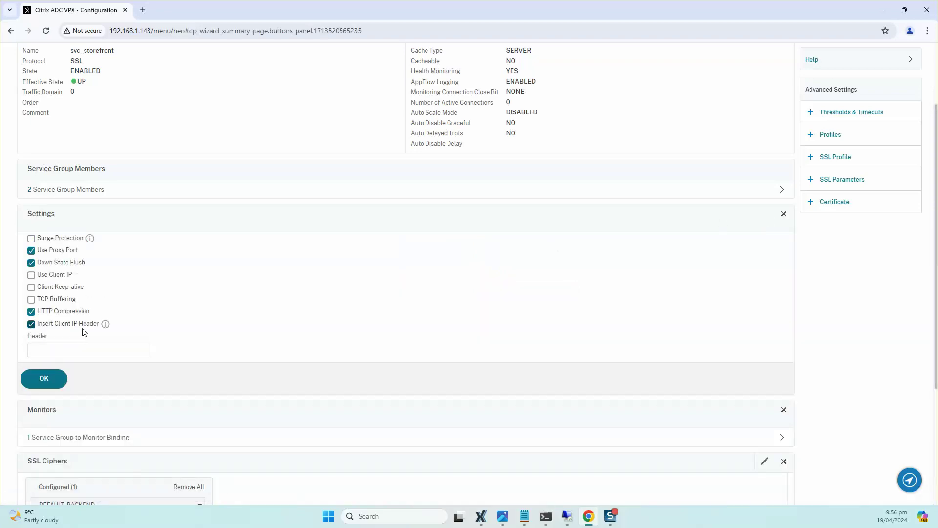
{"action": "left_click", "coordinate": [57, 351]}
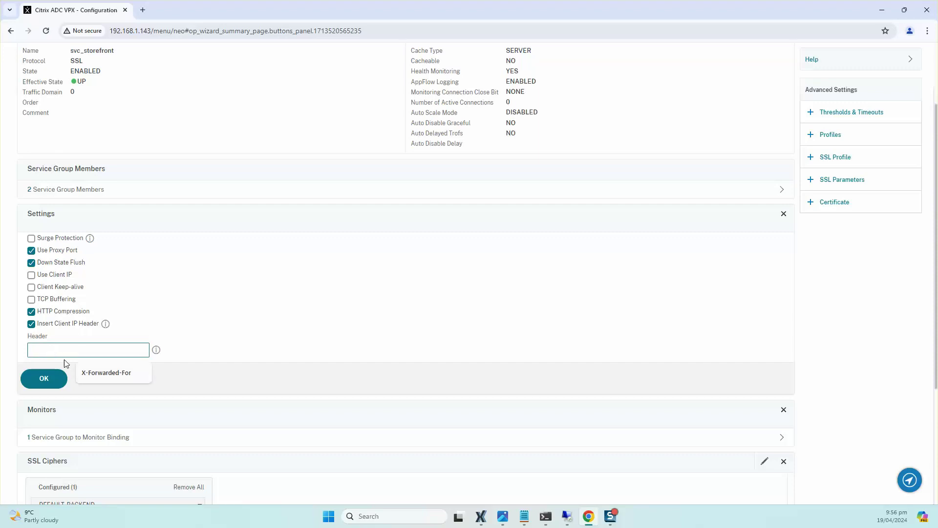
{"action": "left_click", "coordinate": [98, 372]}
{"action": "left_click", "coordinate": [51, 385]}
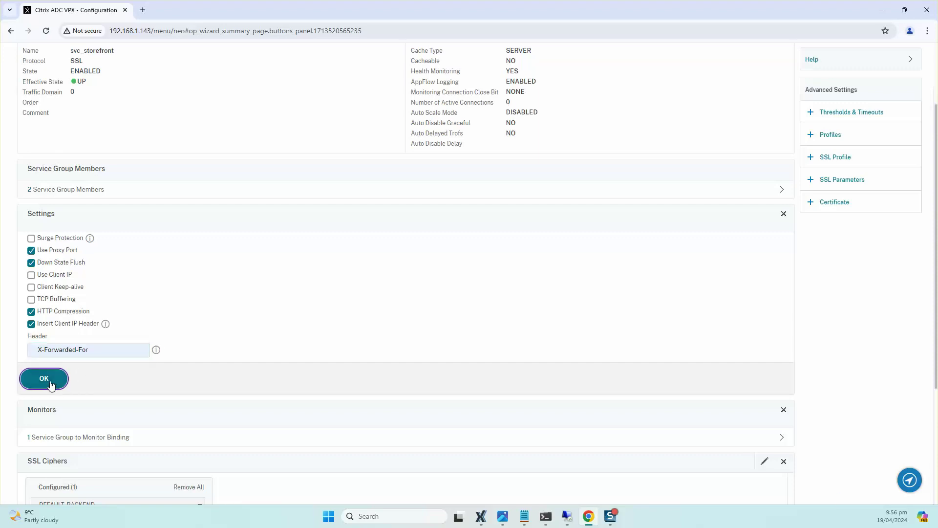
{"action": "scroll", "coordinate": [198, 366], "scroll_direction": "down", "scroll_amount": 2}
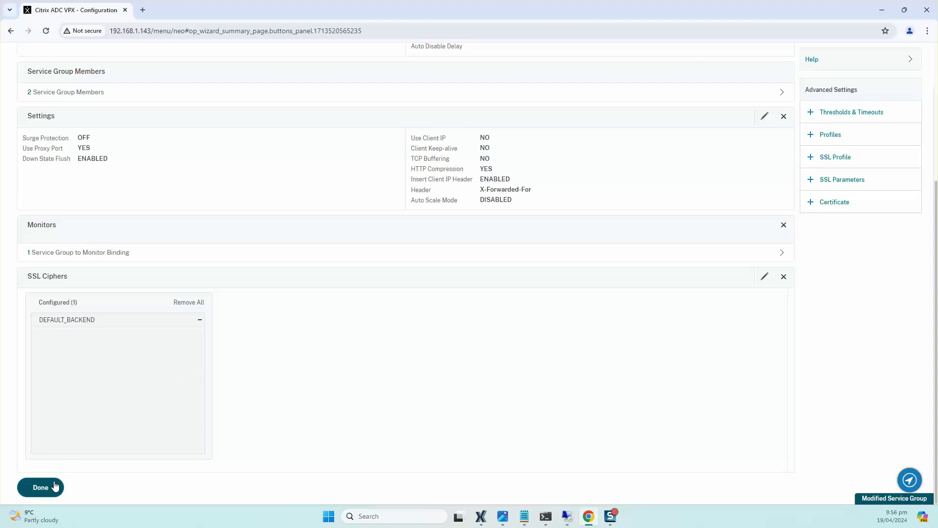
{"action": "left_click", "coordinate": [41, 487]}
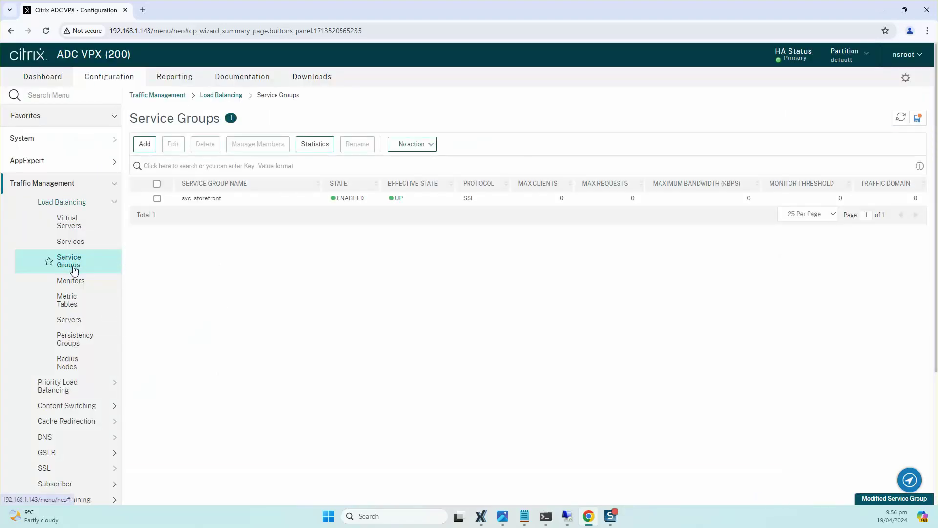
- Create SSL virtual server vsvr_storefront at 192.168.1.145 on port 443
{"action": "left_click", "coordinate": [72, 226]}
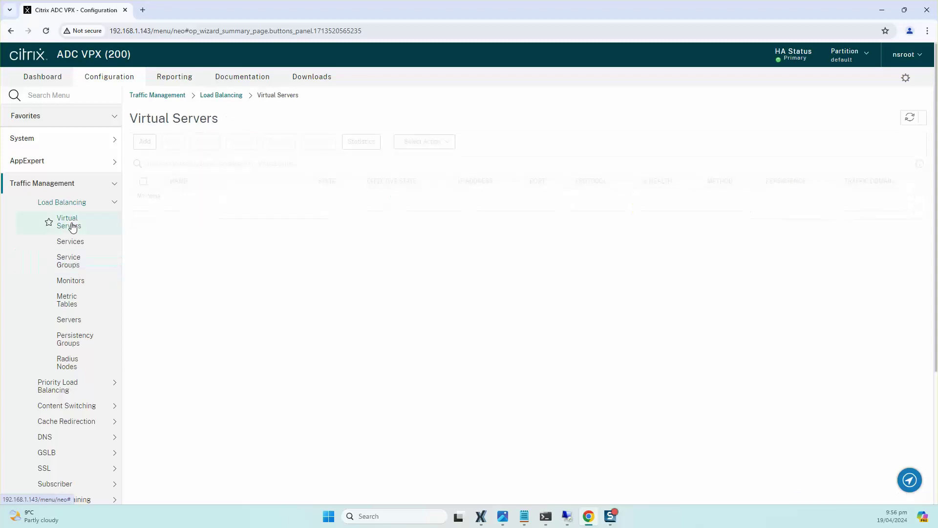
{"action": "left_click", "coordinate": [143, 145]}
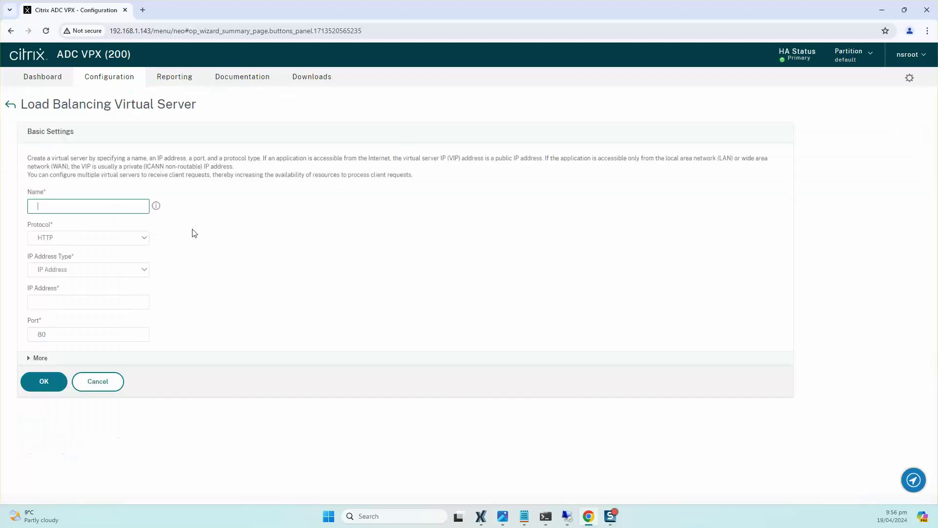
{"action": "left_click", "coordinate": [104, 207]}
{"action": "left_click", "coordinate": [110, 234]}
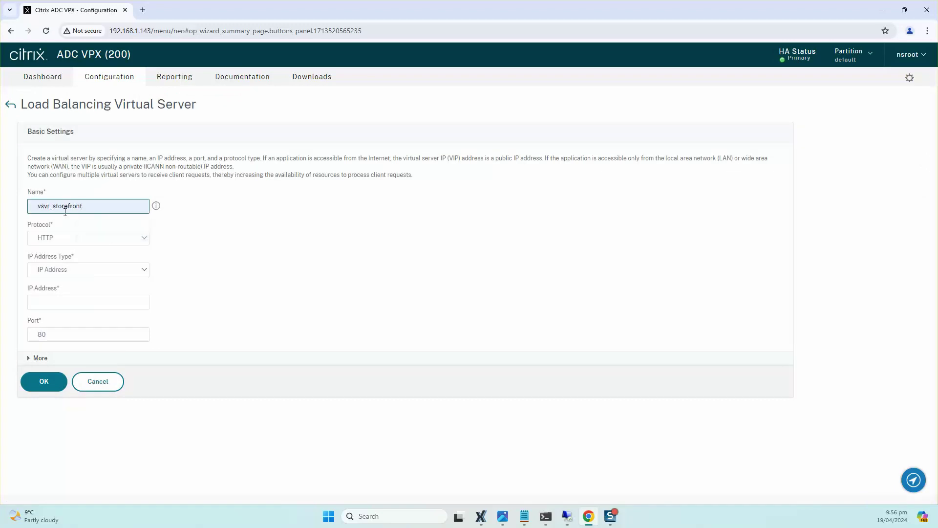
{"action": "left_click", "coordinate": [79, 239]}
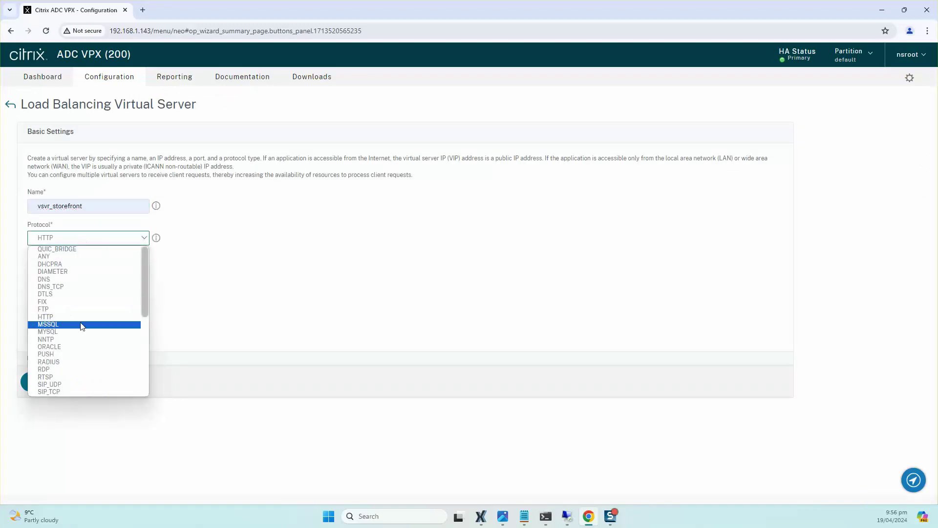
{"action": "scroll", "coordinate": [80, 323], "scroll_direction": "down", "scroll_amount": 6}
{"action": "scroll", "coordinate": [87, 321], "scroll_direction": "up", "scroll_amount": 2}
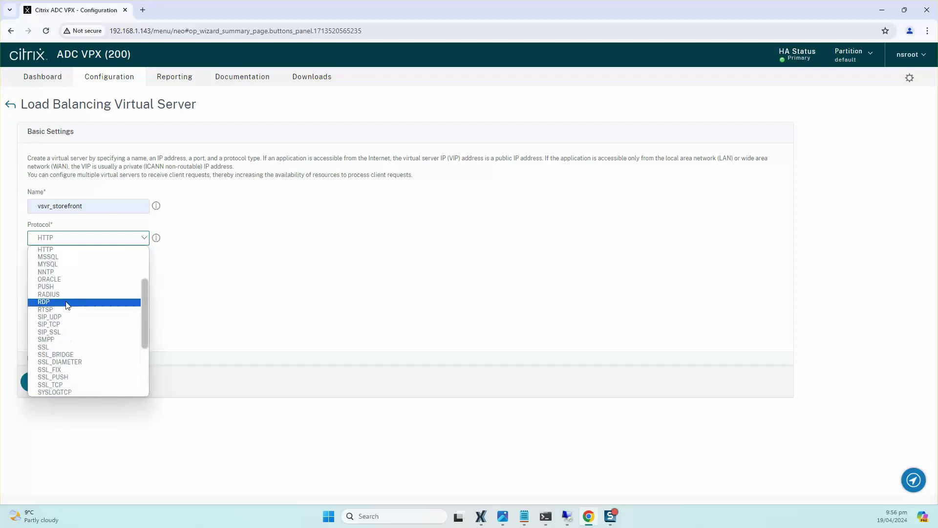
{"action": "left_click", "coordinate": [75, 347]}
{"action": "left_click", "coordinate": [57, 302]}
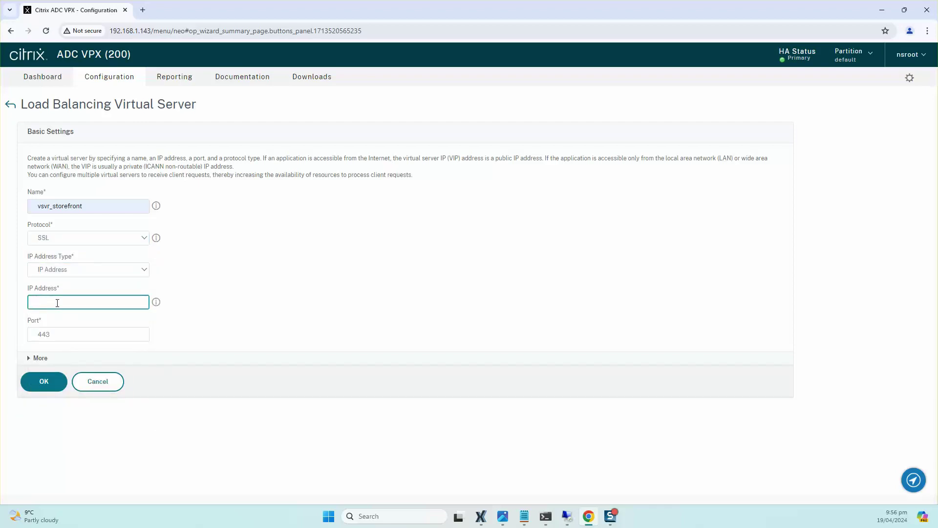
{"action": "type", "text": "192.168.1.1"}
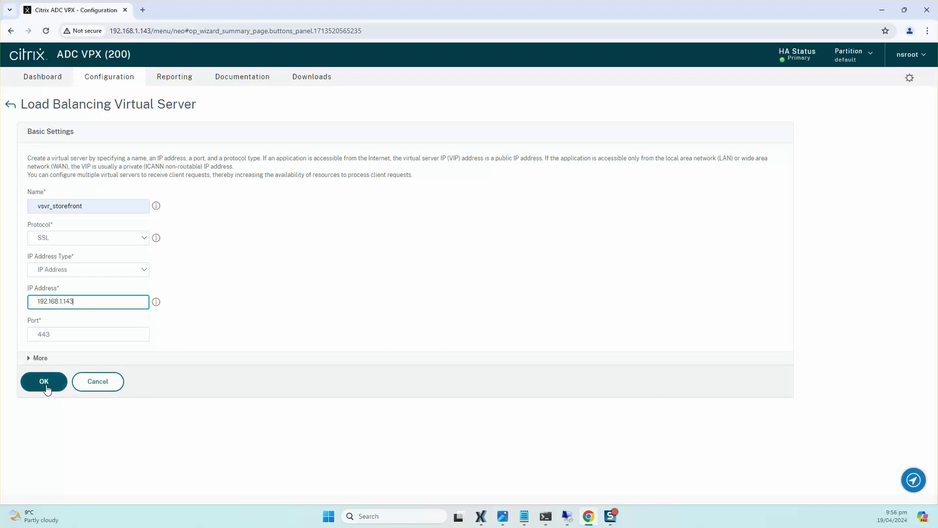
{"action": "type", "text": "45"}
{"action": "left_click", "coordinate": [44, 385]}
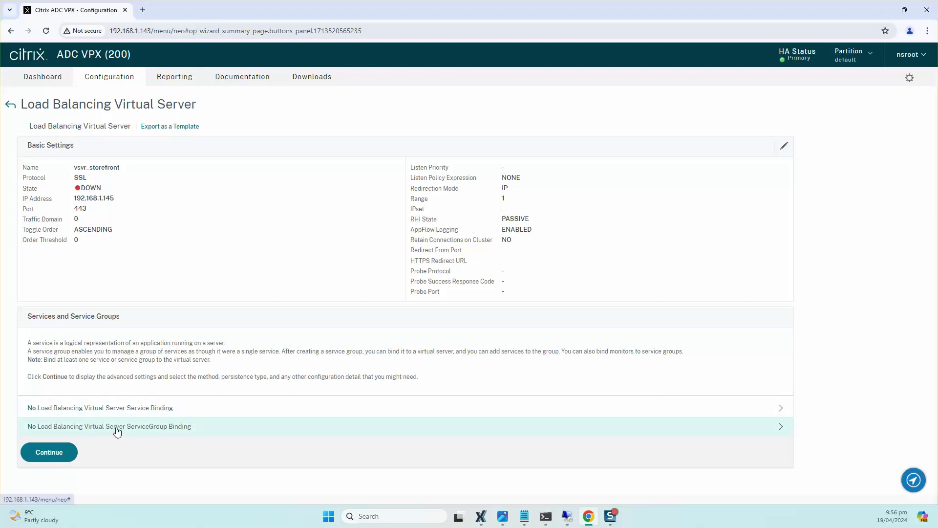
- Bind service group svc_storefront to vsvr_storefront and continue
{"action": "left_click", "coordinate": [134, 432]}
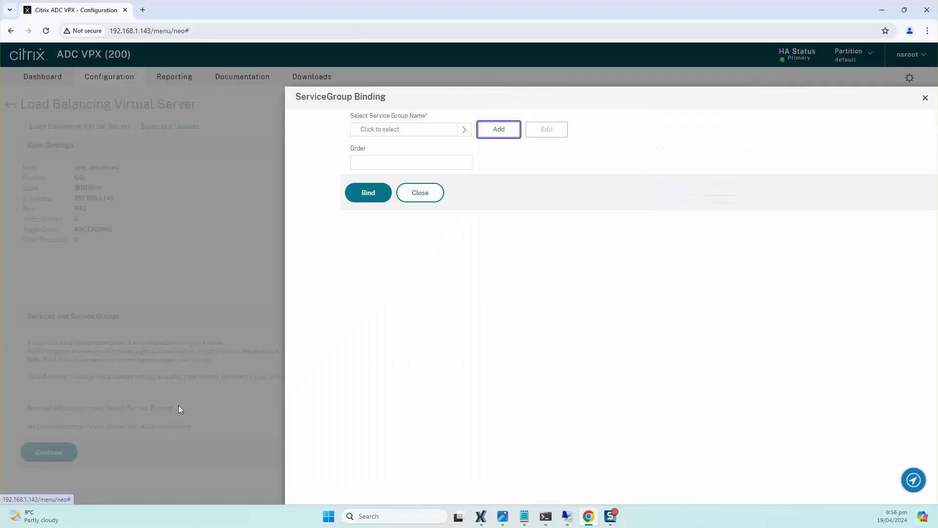
{"action": "left_click", "coordinate": [347, 133]}
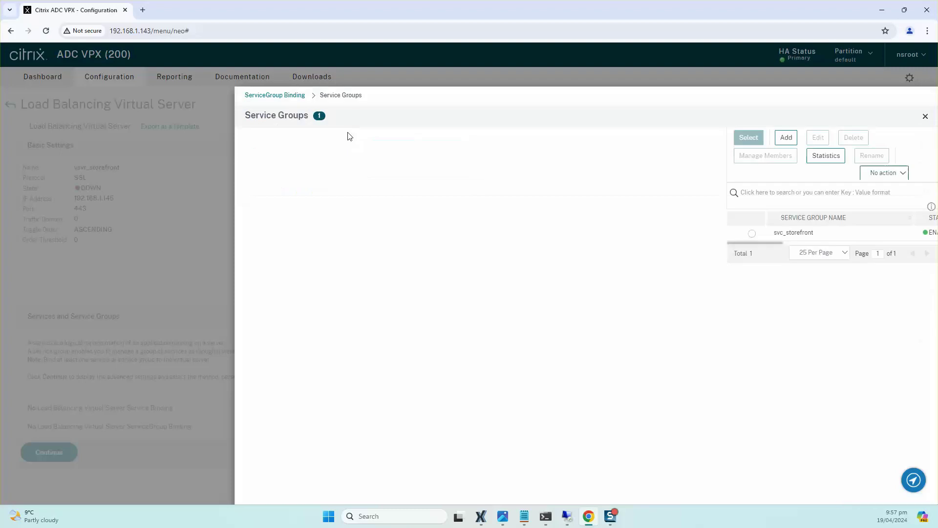
{"action": "left_click", "coordinate": [261, 192]}
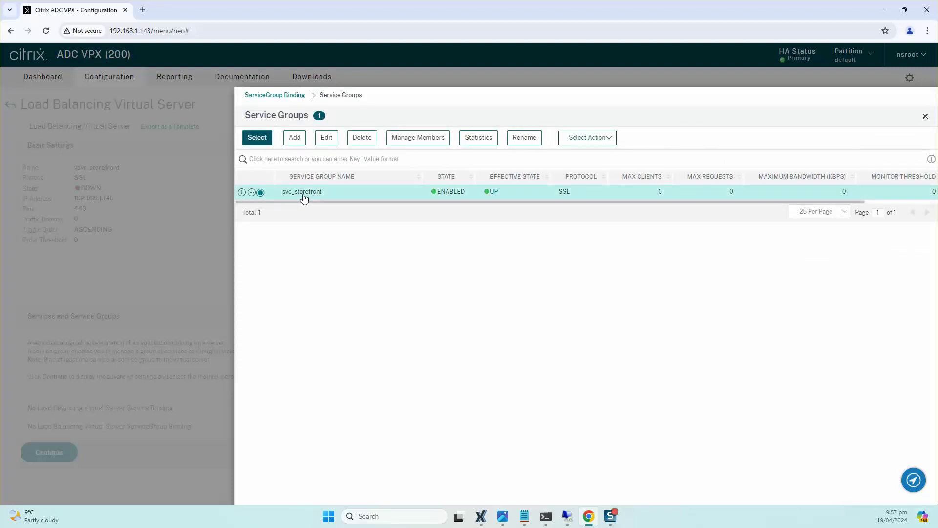
{"action": "left_click", "coordinate": [258, 141]}
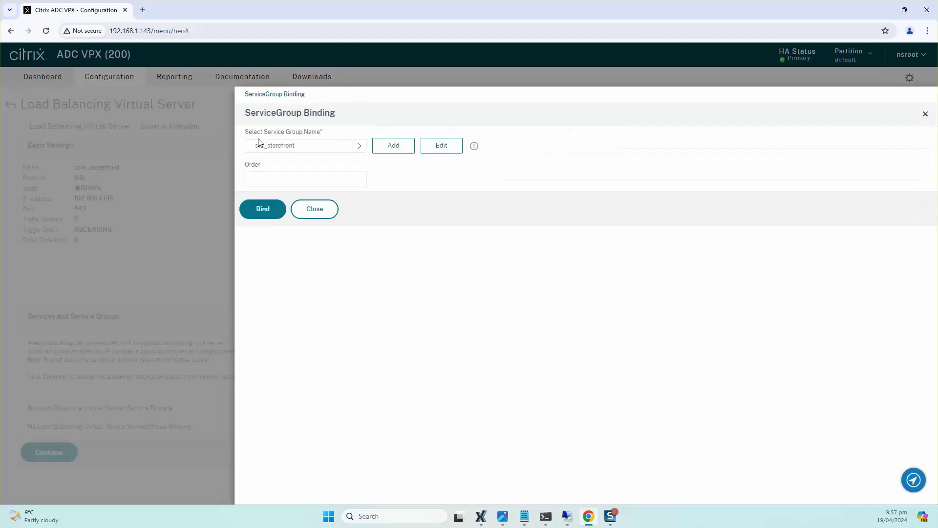
{"action": "left_click", "coordinate": [270, 210]}
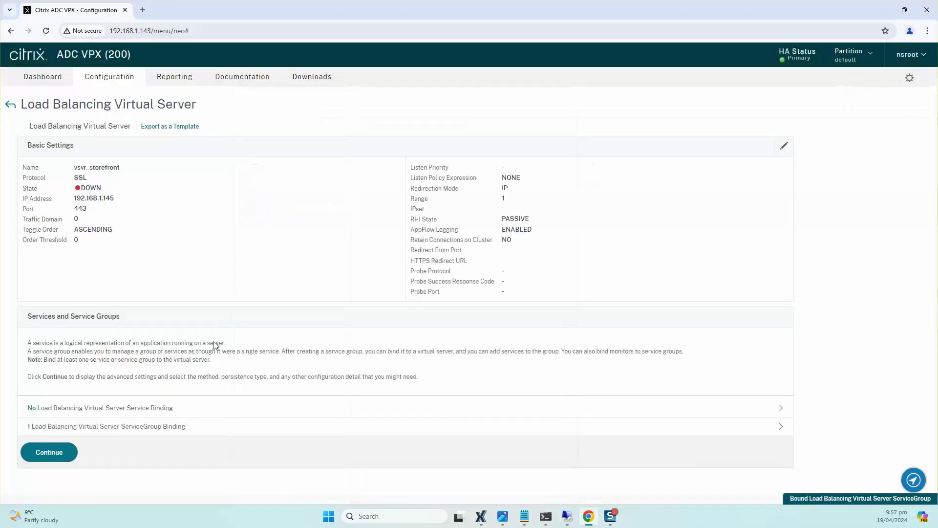
{"action": "left_click", "coordinate": [57, 454]}
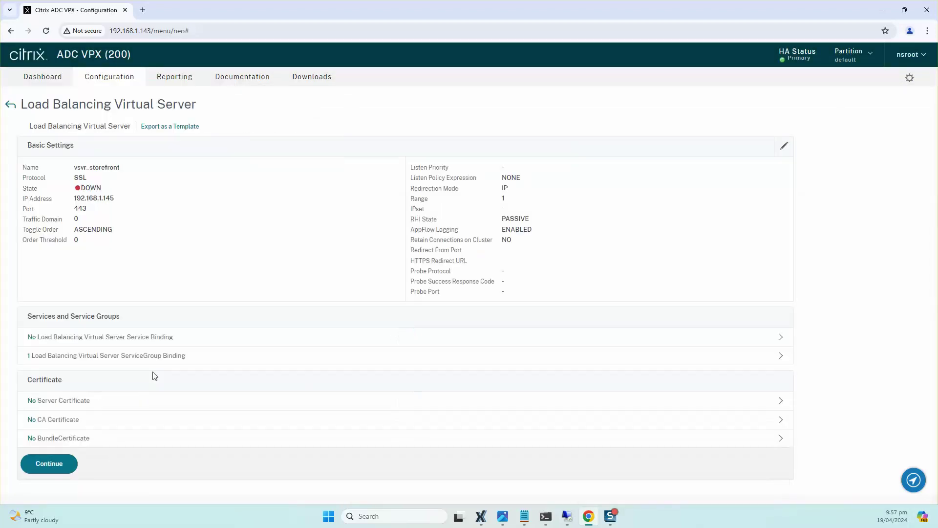
- Bind the wildcard_2024 server certificate to vsvr_storefront and continue
{"action": "left_click", "coordinate": [70, 404]}
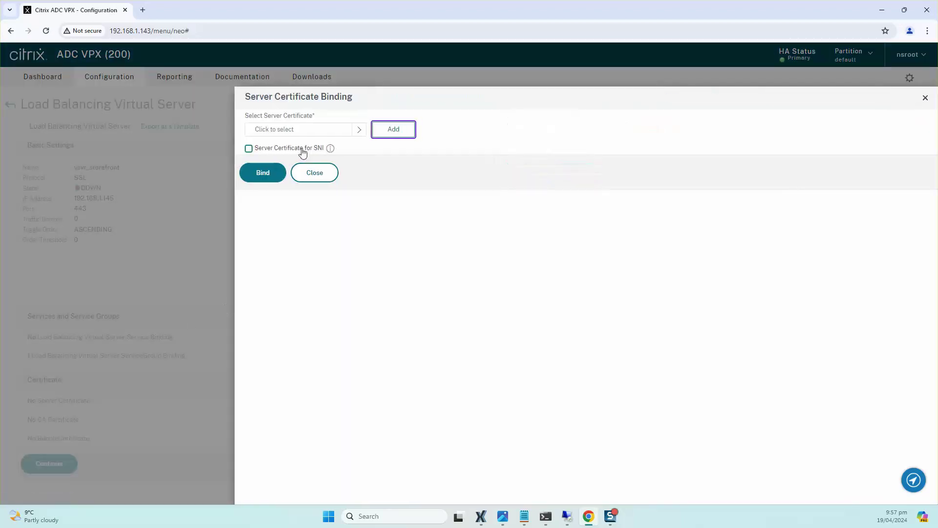
{"action": "left_click", "coordinate": [304, 131]}
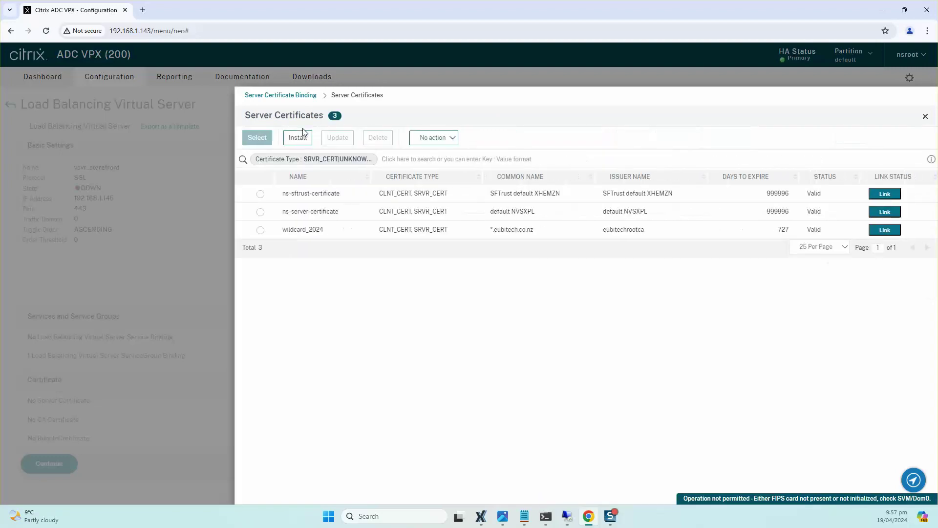
{"action": "left_click", "coordinate": [260, 230]}
{"action": "left_click", "coordinate": [266, 141]}
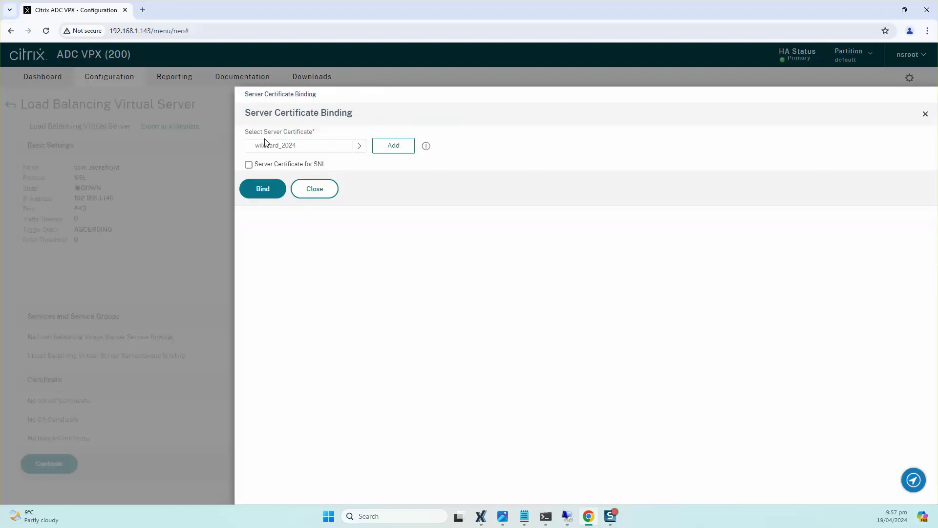
{"action": "left_click", "coordinate": [262, 188]}
{"action": "left_click", "coordinate": [47, 462]}
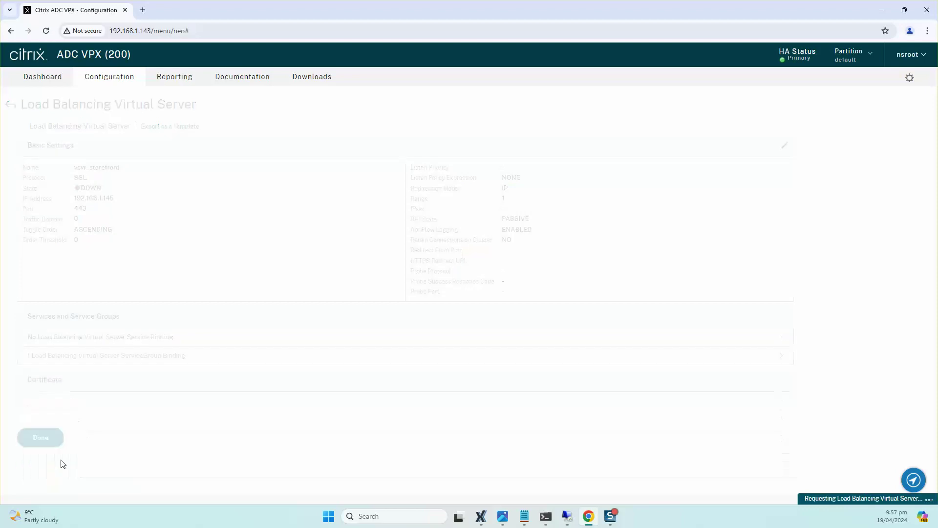
{"action": "scroll", "coordinate": [233, 309], "scroll_direction": "down", "scroll_amount": 3}
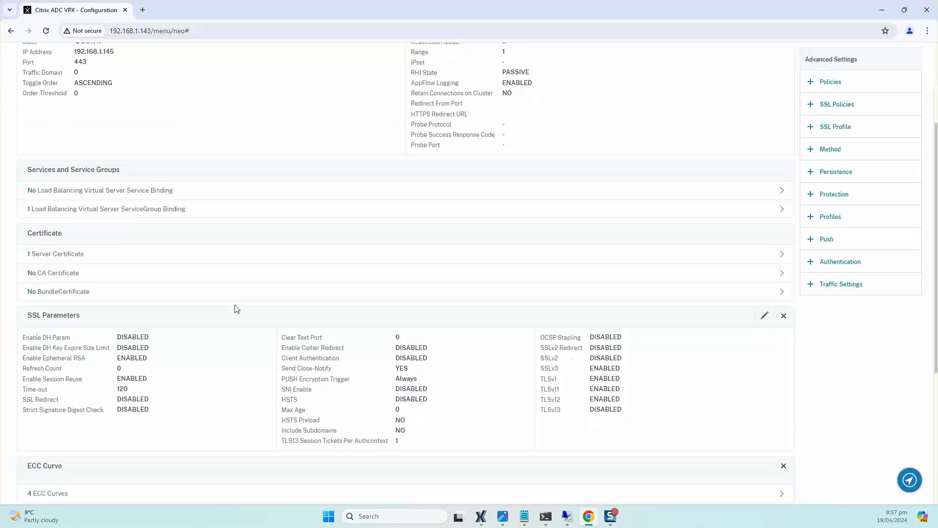
{"action": "scroll", "coordinate": [237, 309], "scroll_direction": "down", "scroll_amount": 3}
{"action": "scroll", "coordinate": [501, 272], "scroll_direction": "up", "scroll_amount": 3}
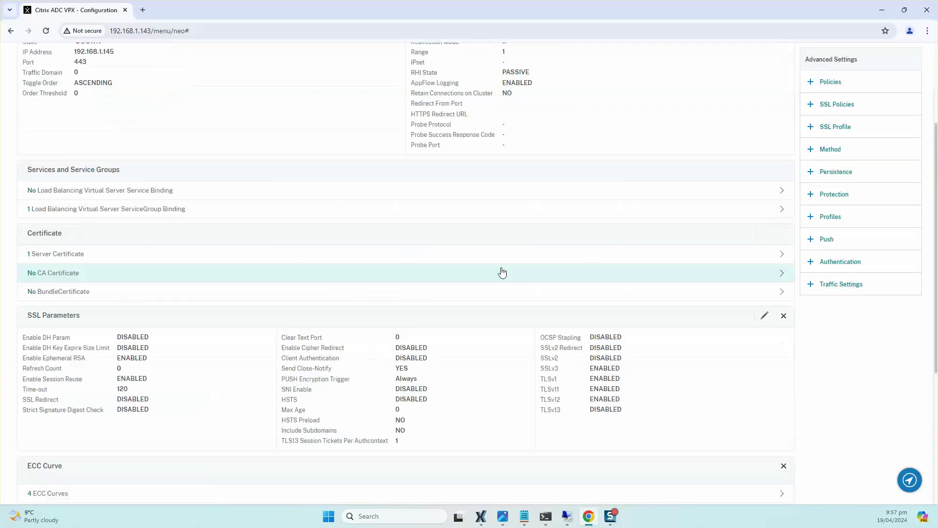
- Set the LEASTCONNECTION method and SOURCEIP persistence on vsvr_storefront, then finish
{"action": "left_click", "coordinate": [830, 150]}
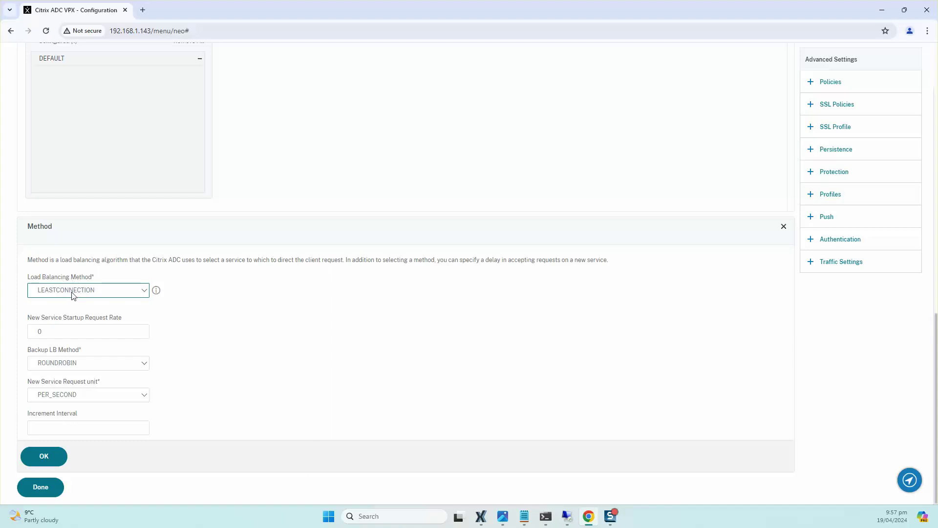
{"action": "left_click", "coordinate": [44, 458]}
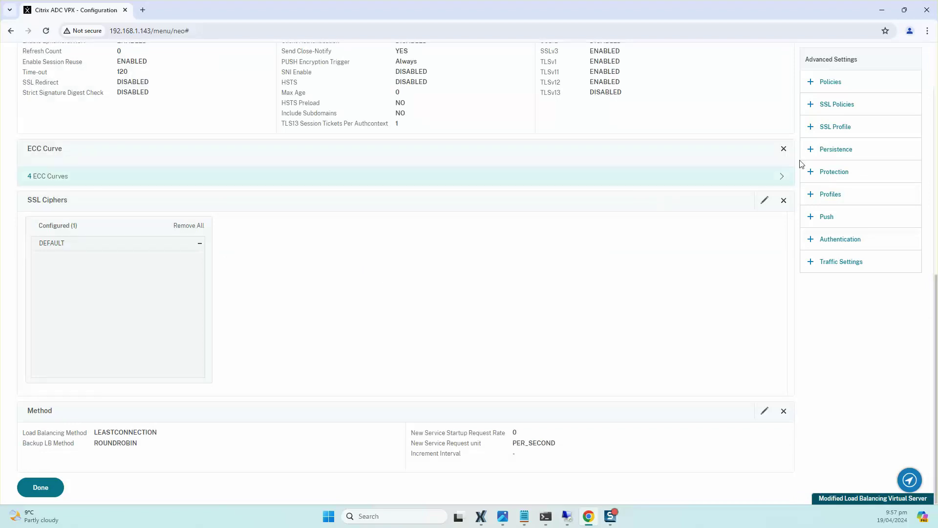
{"action": "left_click", "coordinate": [836, 149]}
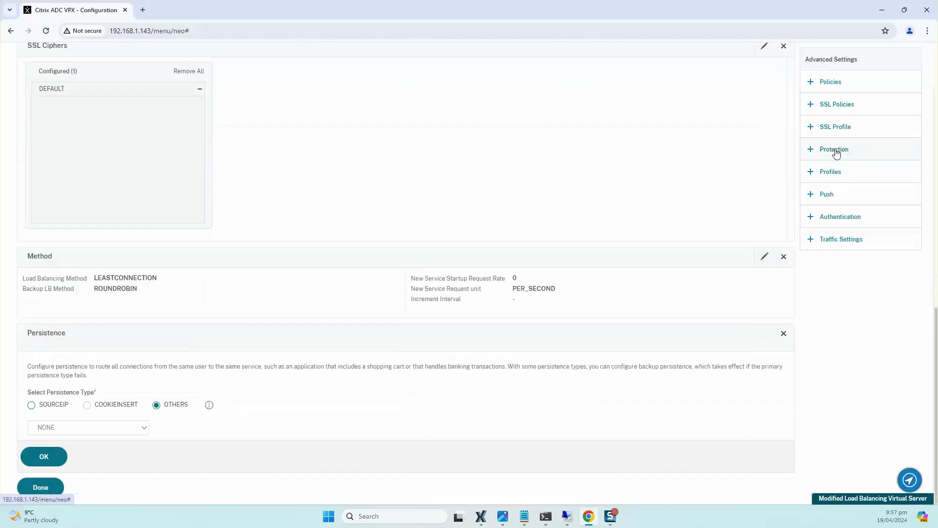
{"action": "left_click", "coordinate": [31, 405]}
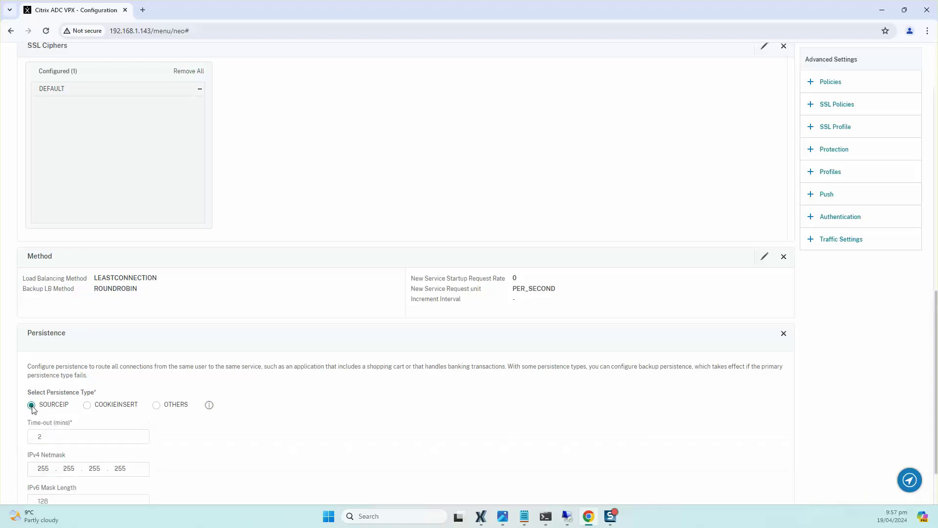
{"action": "scroll", "coordinate": [157, 402], "scroll_direction": "down", "scroll_amount": 1}
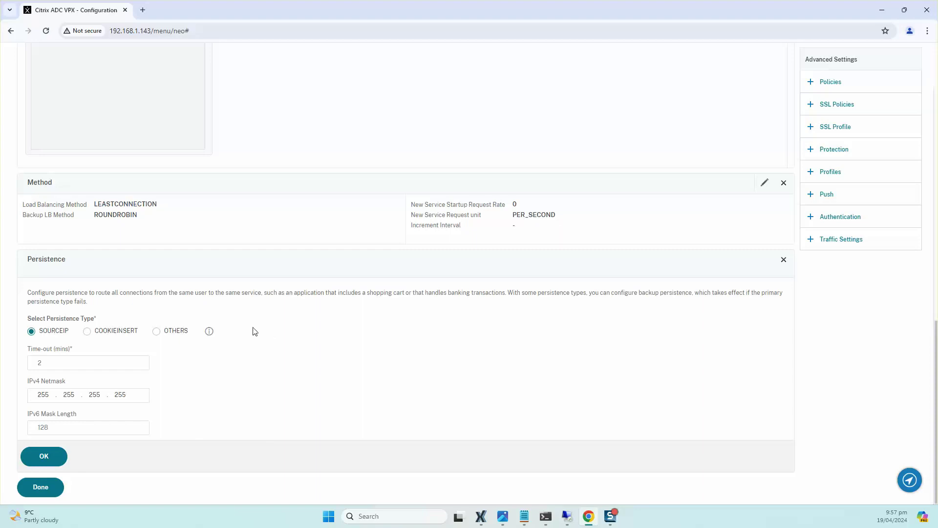
{"action": "left_click", "coordinate": [46, 455]}
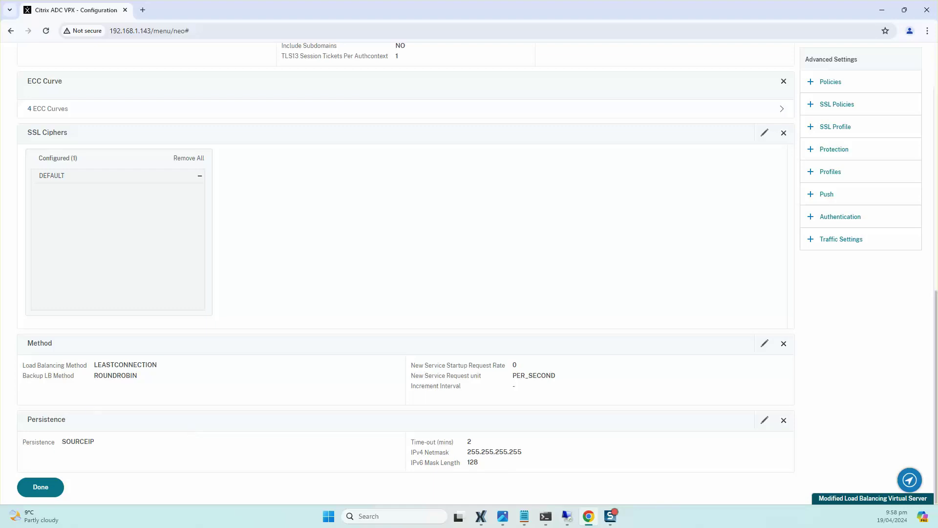
{"action": "left_click", "coordinate": [41, 486]}
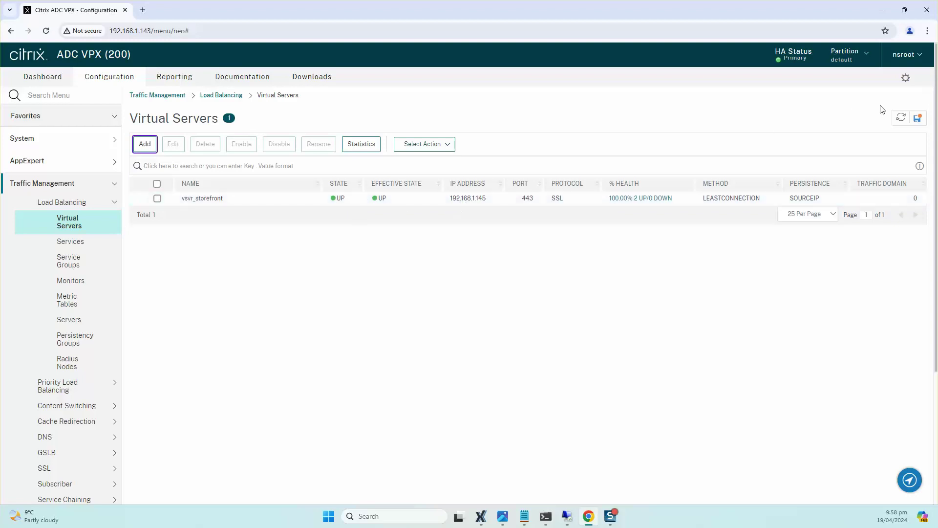
- Save the ADC's running configuration to persist the StoreFront load-balancing setup, confirming with Yes
{"action": "left_click", "coordinate": [917, 119]}
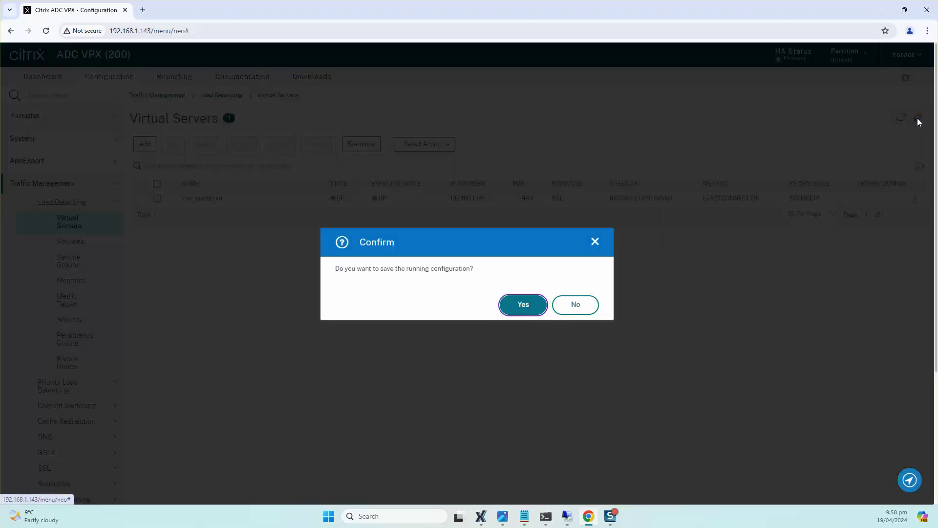
{"action": "left_click", "coordinate": [524, 307]}
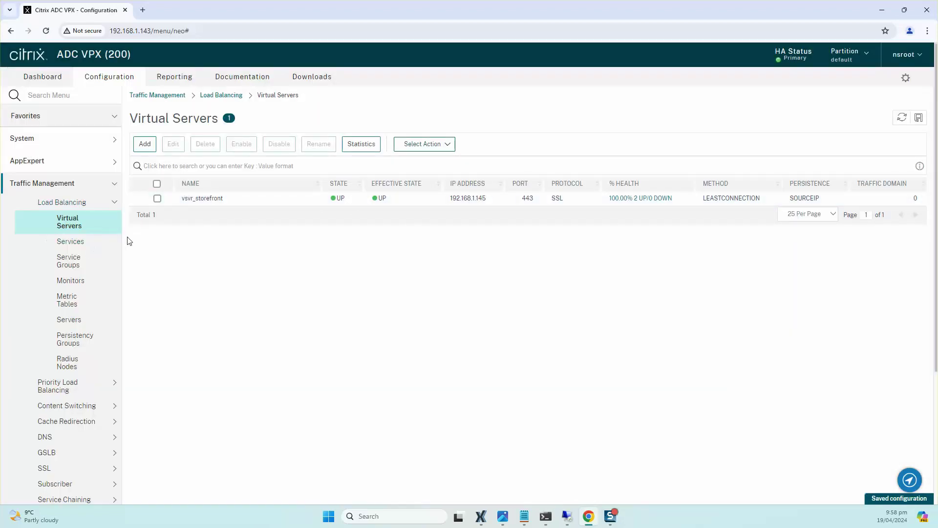
- Open the svc_storefront service group and check its Storefront monitor binding
{"action": "left_click", "coordinate": [68, 262]}
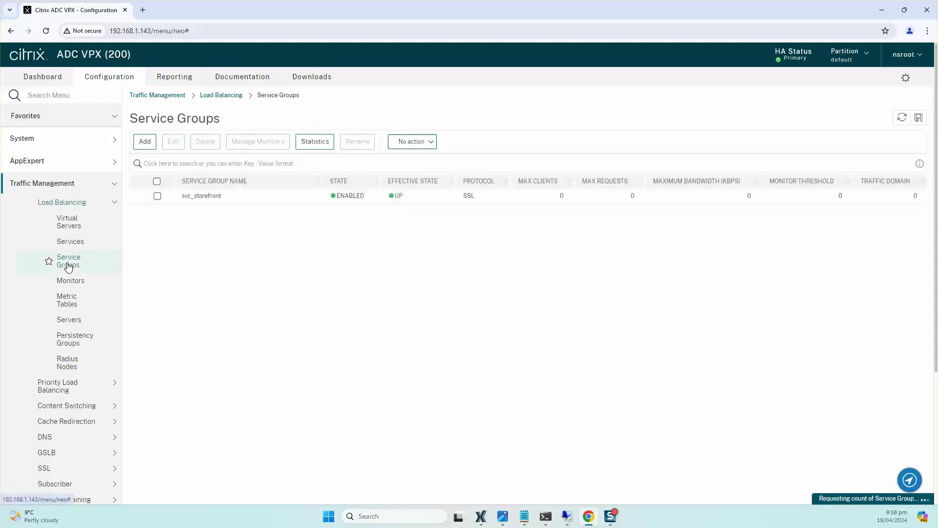
{"action": "left_click", "coordinate": [211, 199]}
{"action": "scroll", "coordinate": [168, 274], "scroll_direction": "down", "scroll_amount": 2}
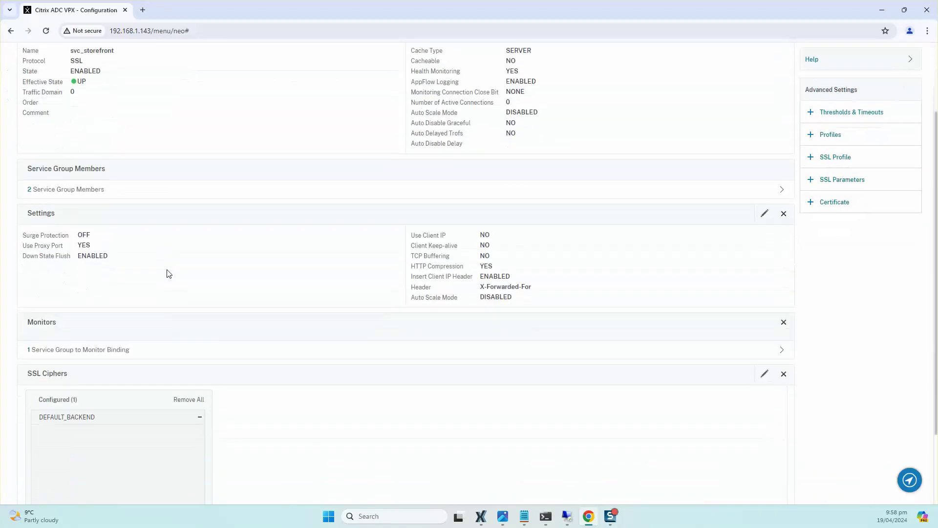
{"action": "scroll", "coordinate": [169, 275], "scroll_direction": "up", "scroll_amount": 1}
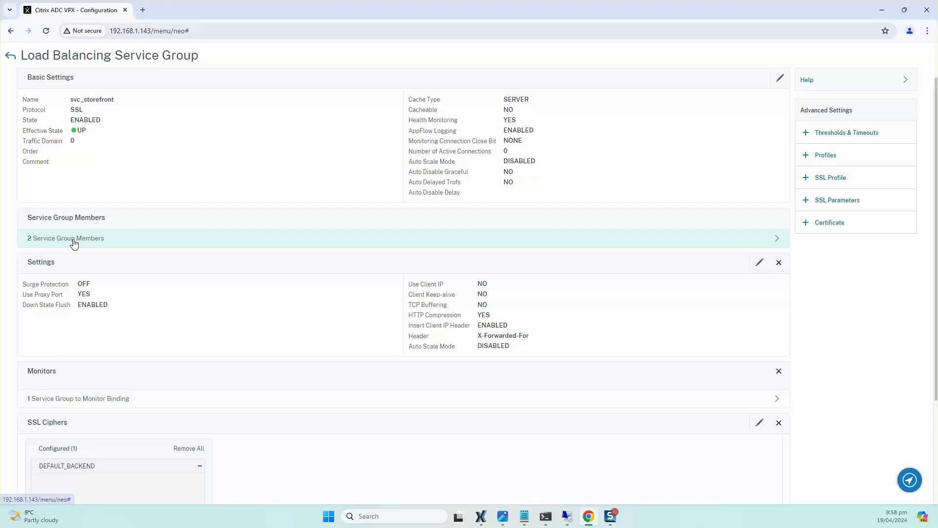
{"action": "left_click", "coordinate": [115, 398]}
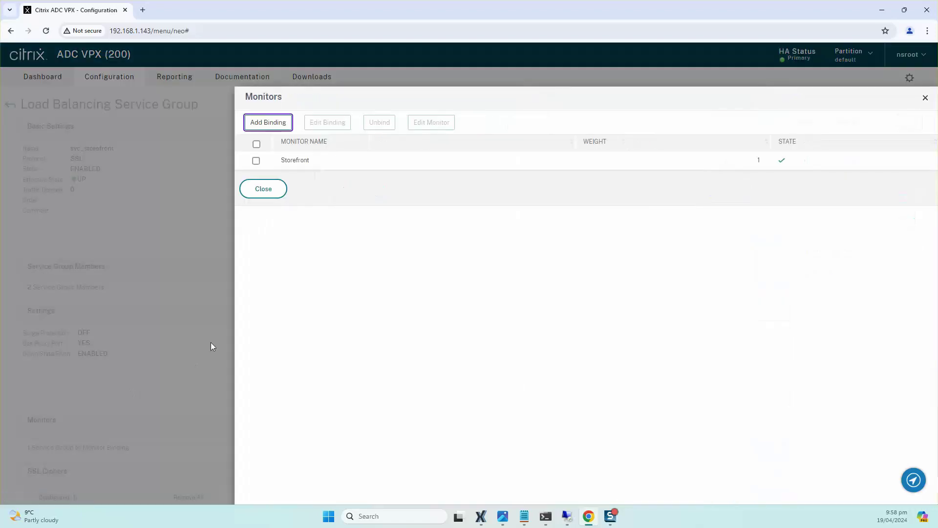
{"action": "left_click", "coordinate": [256, 160]}
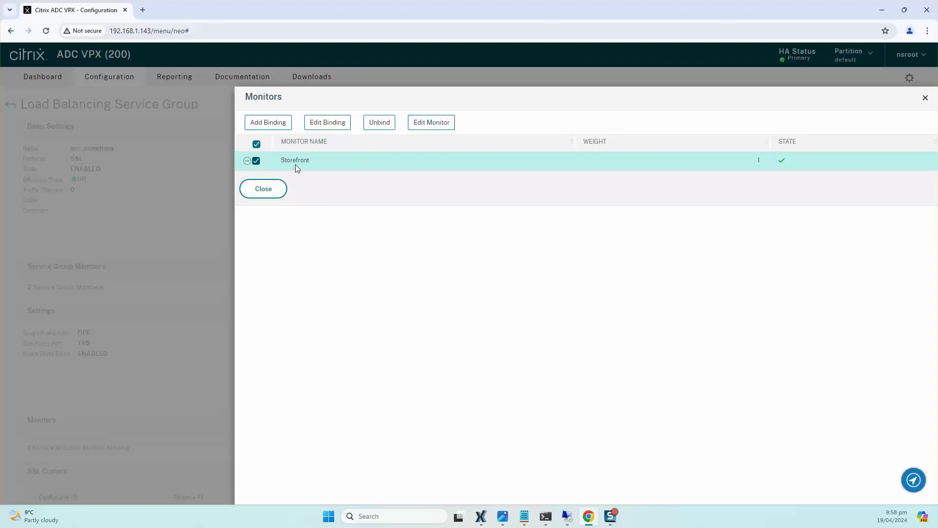
{"action": "left_click", "coordinate": [273, 192]}
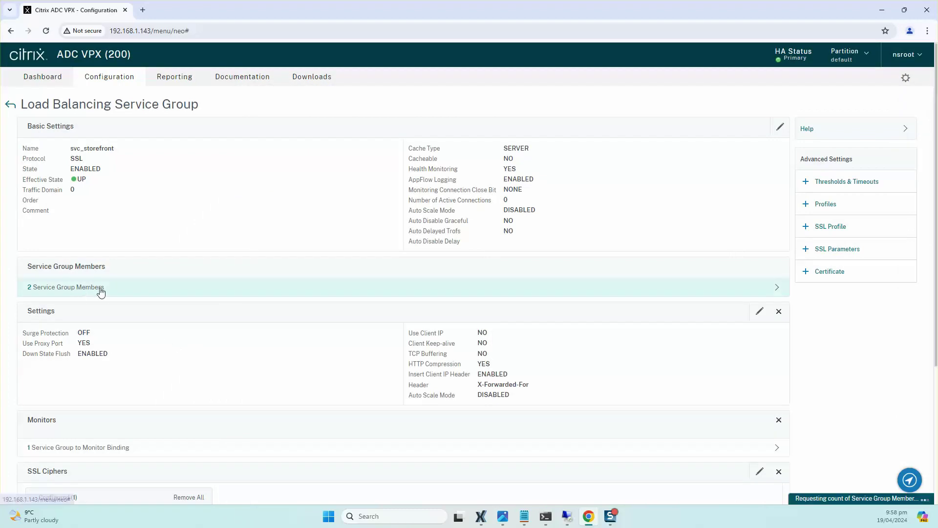
- Confirm both svc_storefront members are UP, then finish back on the Service Groups list
{"action": "left_click", "coordinate": [101, 292]}
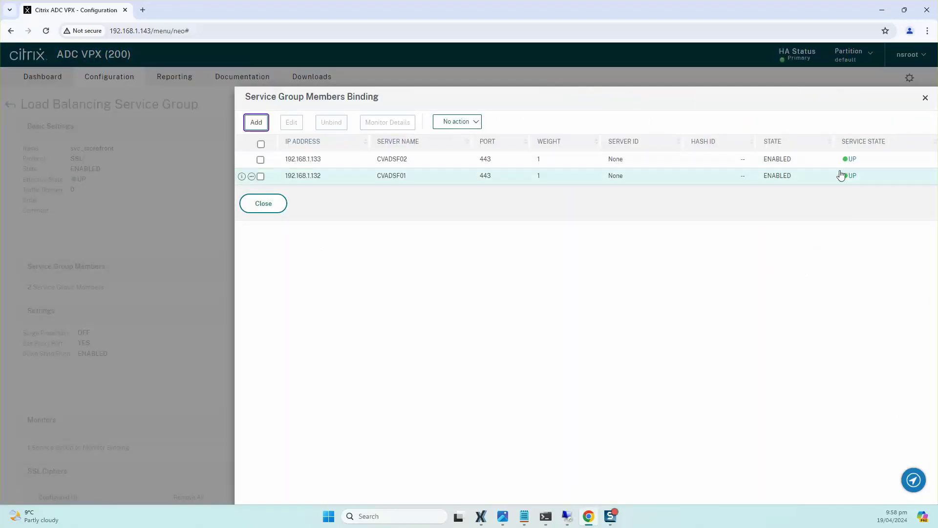
{"action": "left_click", "coordinate": [280, 203]}
{"action": "scroll", "coordinate": [242, 312], "scroll_direction": "down", "scroll_amount": 5}
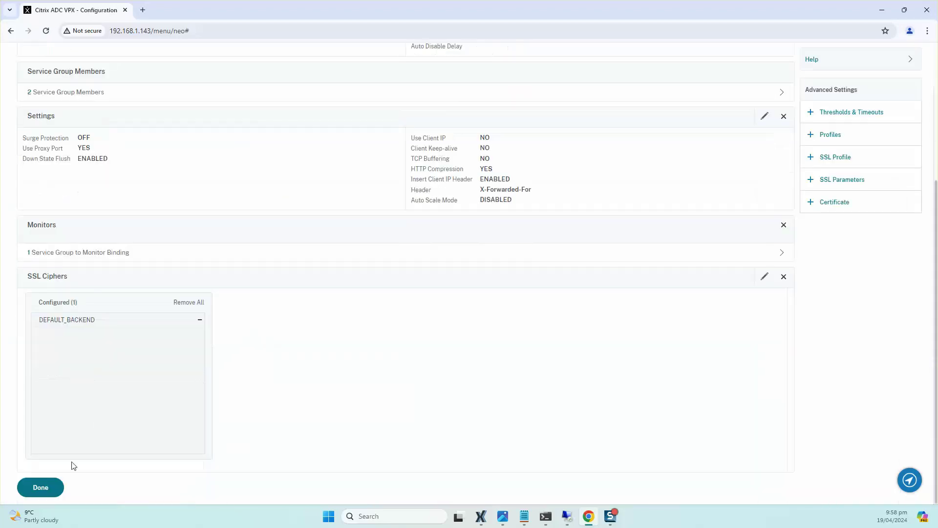
{"action": "left_click", "coordinate": [40, 487]}
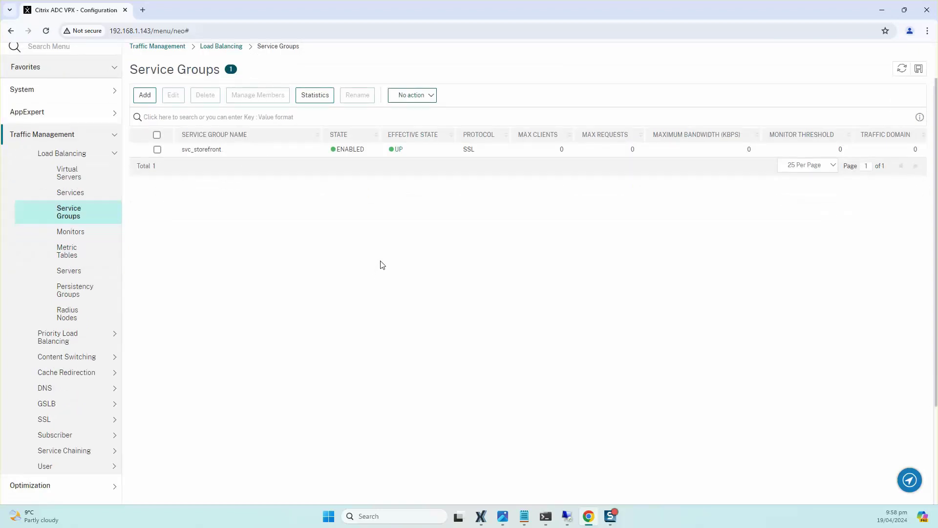
- From the CVADSF01 console, ping storefront.eubitech.co.nz and confirm it resolves to 192.168.1.145 with 0% loss
{"action": "left_click", "coordinate": [480, 521]}
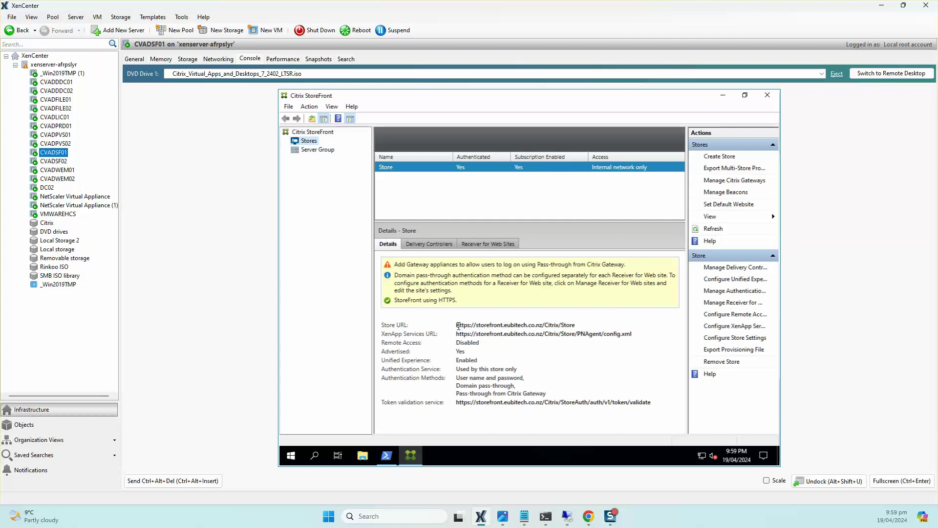
{"action": "left_click_drag", "start_coordinate": [477, 326], "coordinate": [542, 325]}
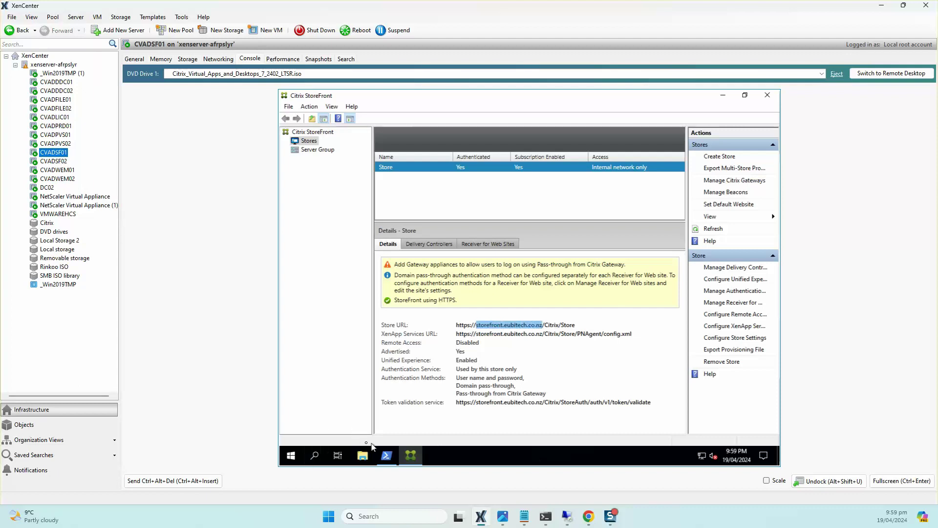
{"action": "right_click", "coordinate": [290, 455]}
{"action": "left_click", "coordinate": [306, 406]}
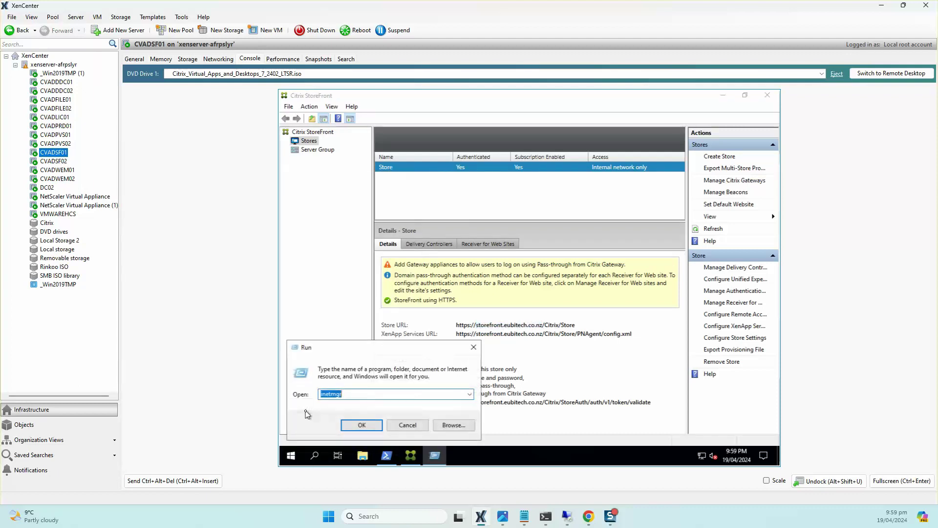
{"action": "type", "text": "cmd"}
{"action": "key", "text": "Return"}
{"action": "type", "text": "ping storef"}
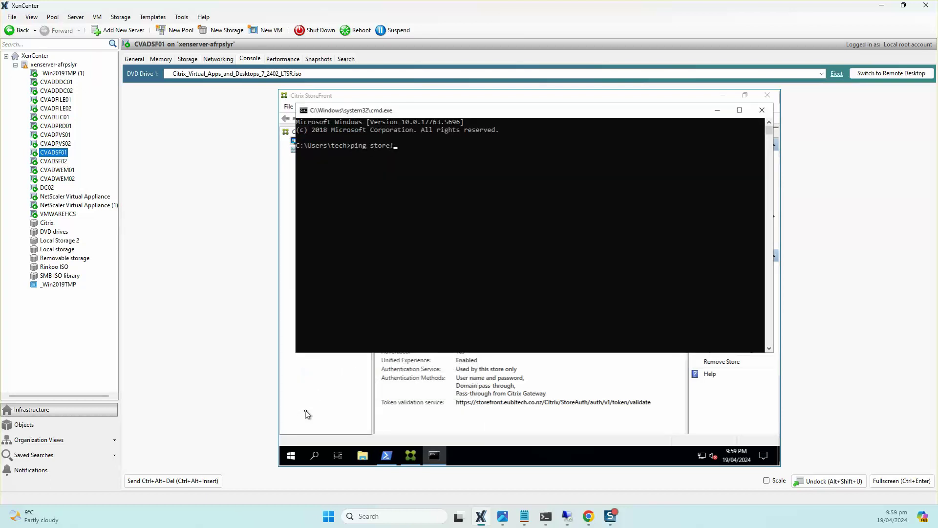
{"action": "type", "text": "ront.ebut"}
{"action": "key", "text": "Return"}
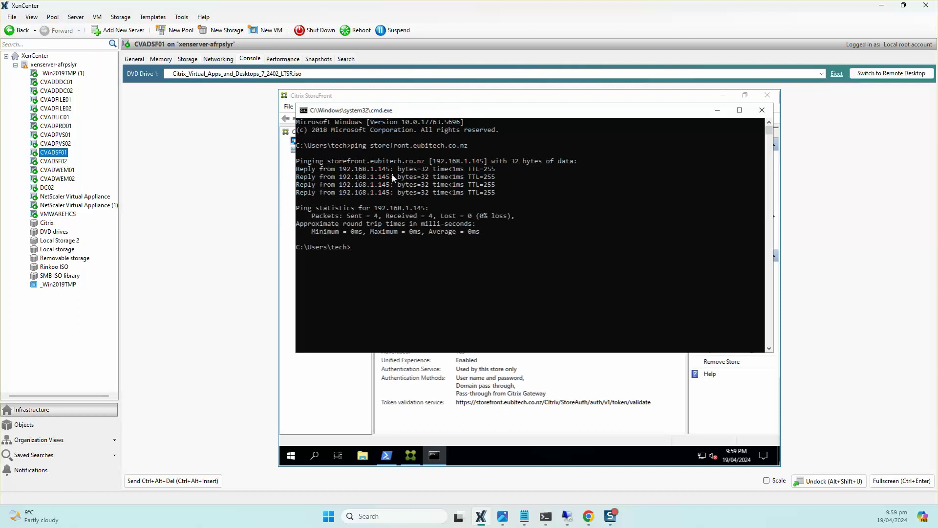
- Copy the Store's Receiver for Web Sites URL in the StoreFront console
{"action": "left_click", "coordinate": [716, 111]}
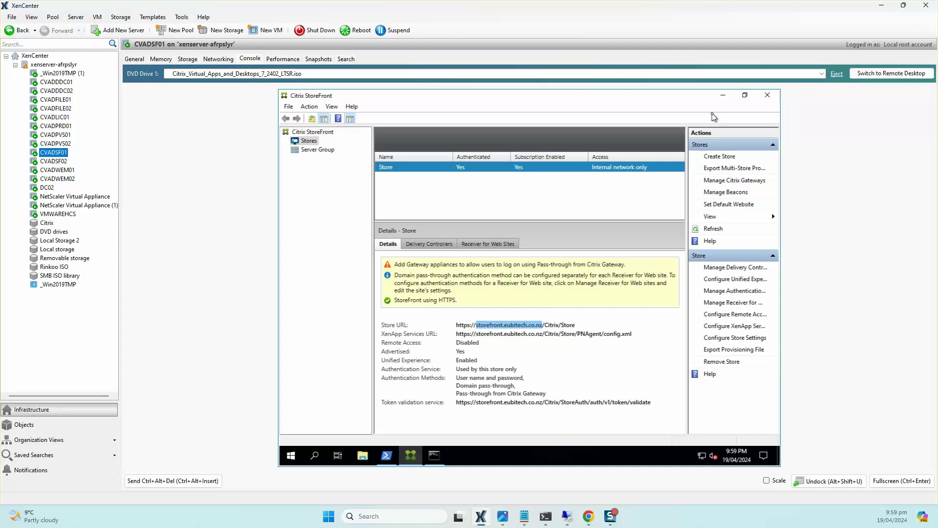
{"action": "left_click", "coordinate": [476, 243]}
{"action": "right_click", "coordinate": [461, 267]}
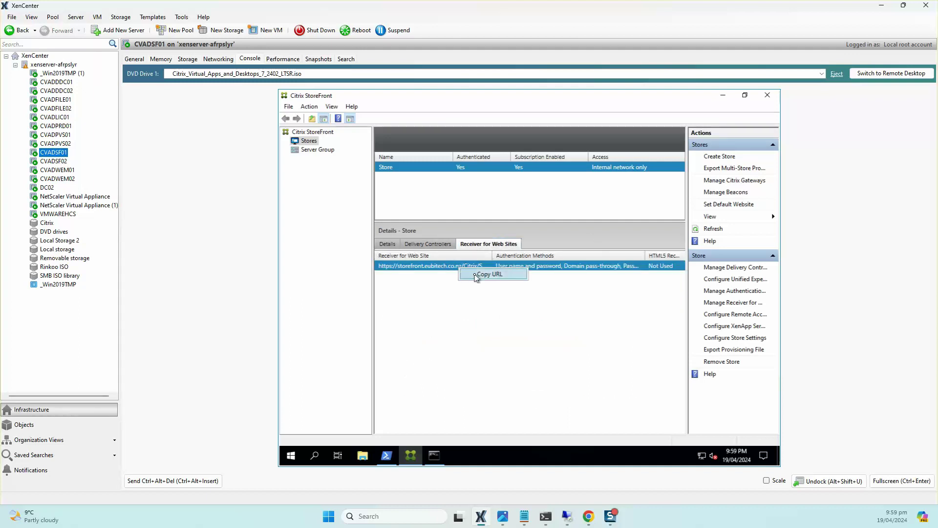
{"action": "left_click", "coordinate": [476, 274]}
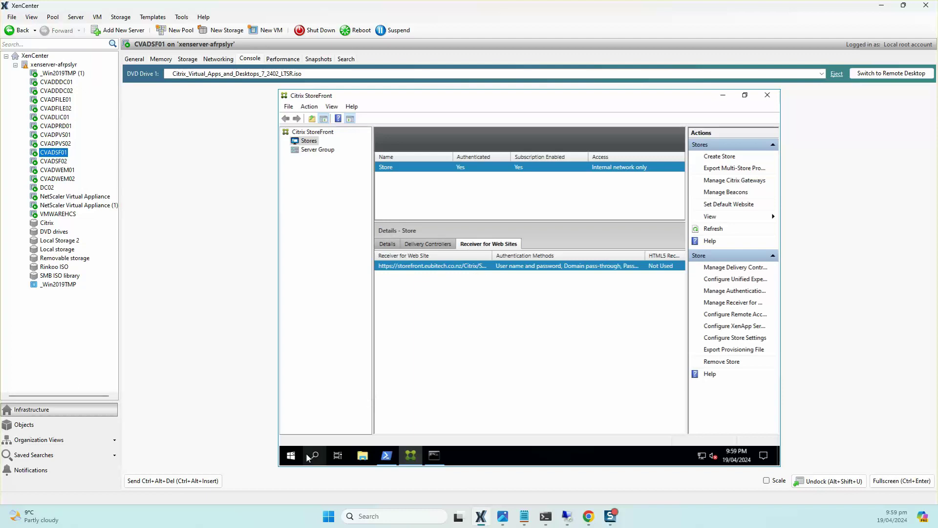
{"action": "left_click", "coordinate": [291, 455]}
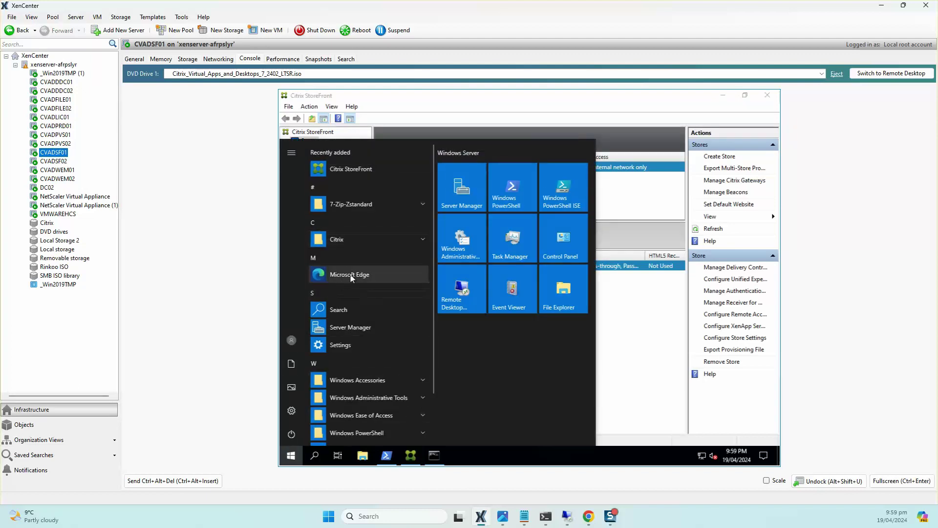
{"action": "left_click", "coordinate": [367, 274]}
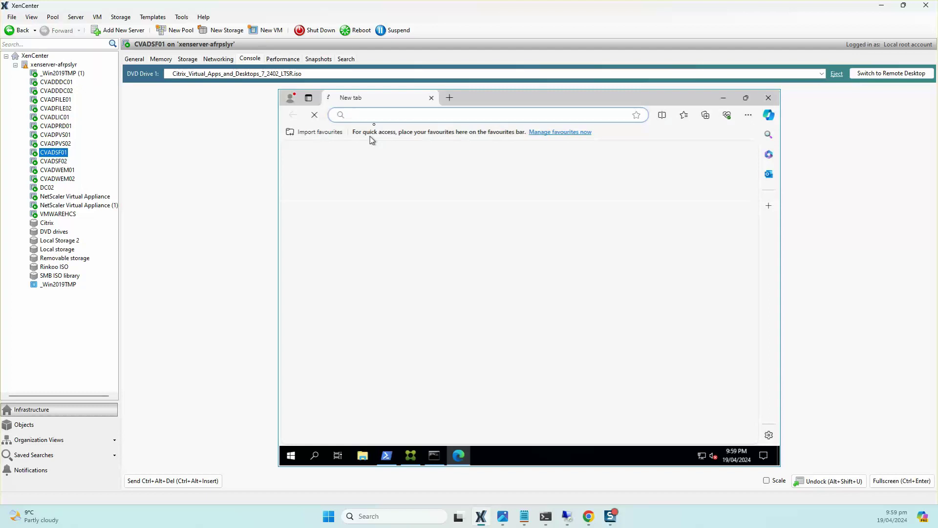
{"action": "type", "text": "https://storefront.eubitech.co.nz/Citrix/StoreWeb"}
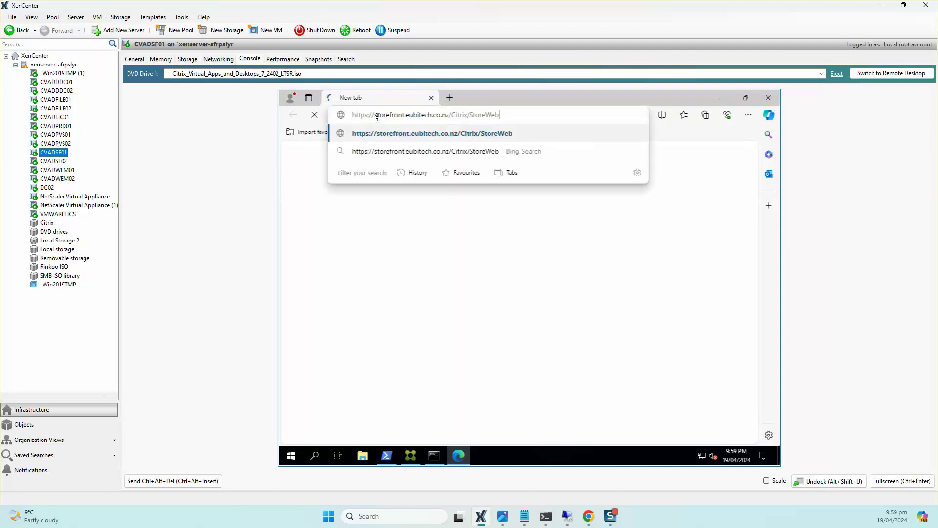
{"action": "key", "text": "Return"}
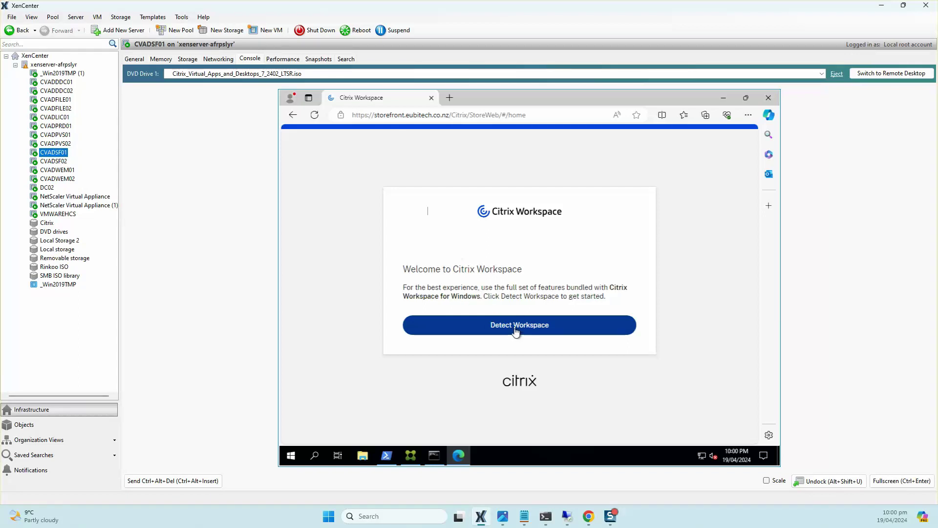
- Sign in to Citrix Workspace with the domain user name and password, declining to save the password
{"action": "left_click", "coordinate": [512, 334]}
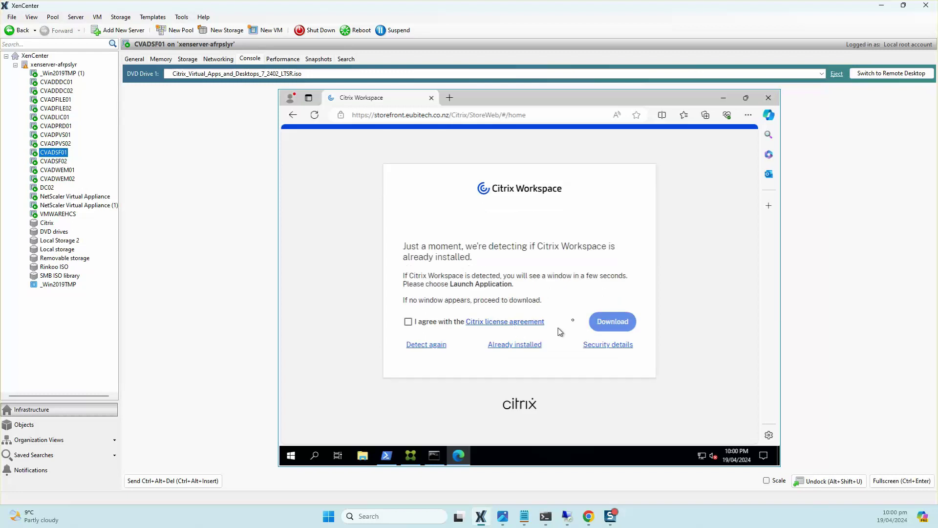
{"action": "left_click", "coordinate": [516, 345]}
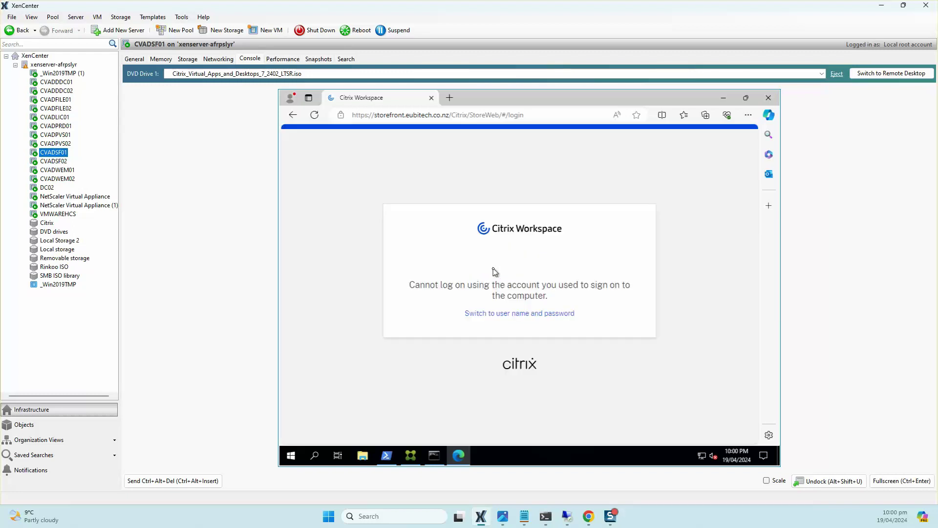
{"action": "left_click", "coordinate": [505, 314]}
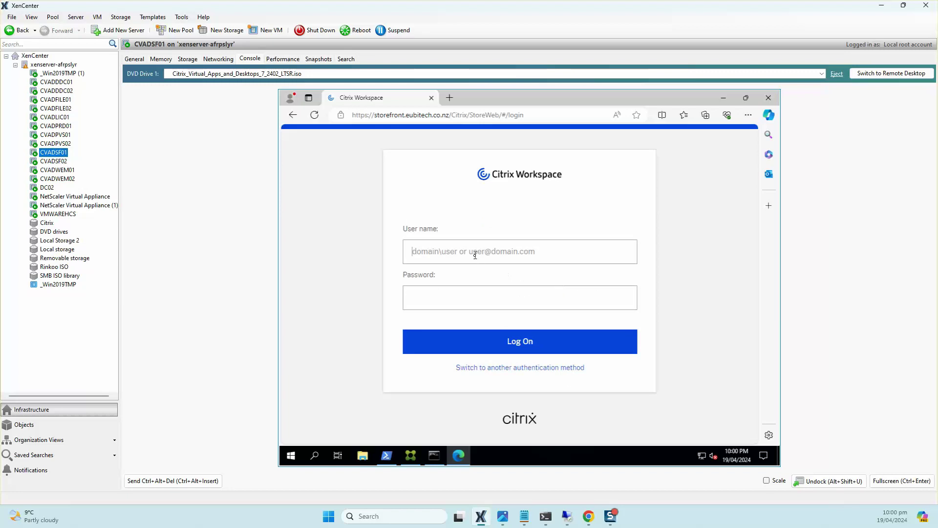
{"action": "type", "text": "eubietch\\tech"}
{"action": "key", "text": "Tab"}
{"action": "triple_click", "coordinate": [475, 252]}
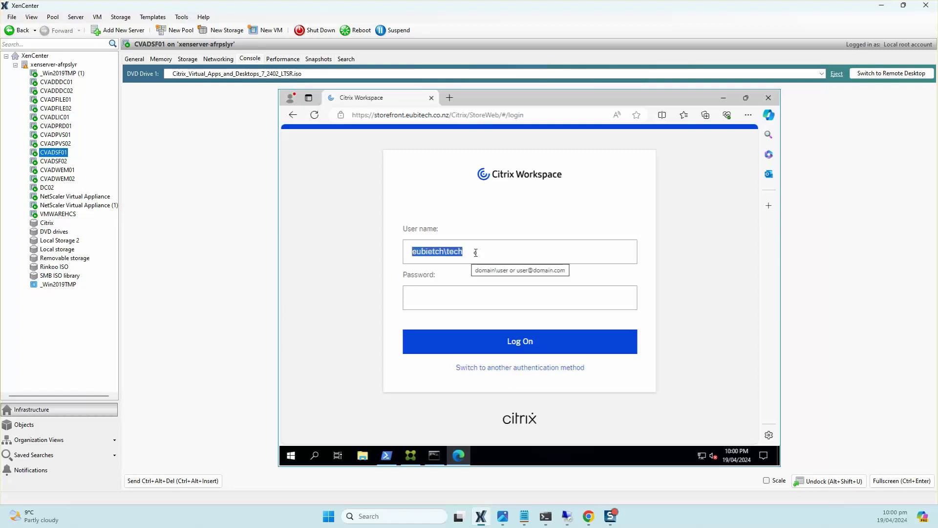
{"action": "type", "text": "eubitech"}
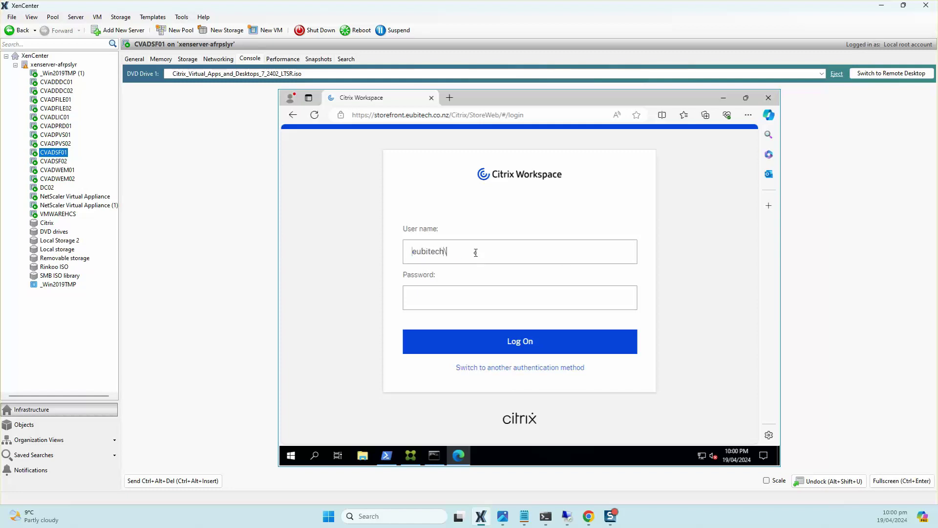
{"action": "type", "text": "\\tech•"}
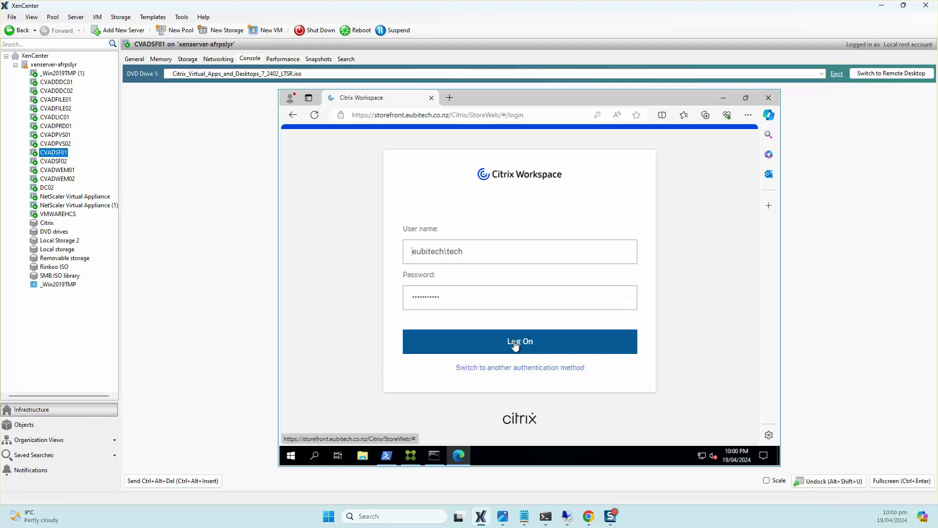
{"action": "left_click", "coordinate": [515, 346]}
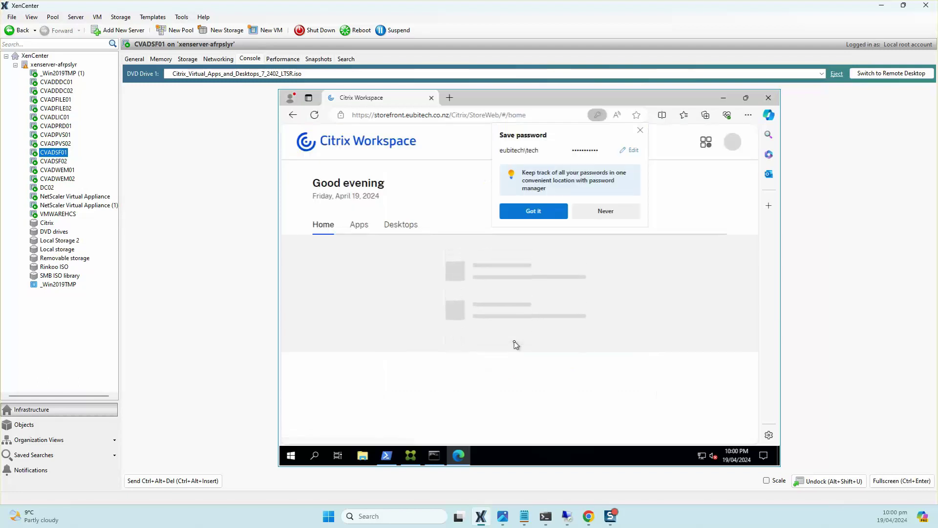
{"action": "left_click", "coordinate": [614, 216]}
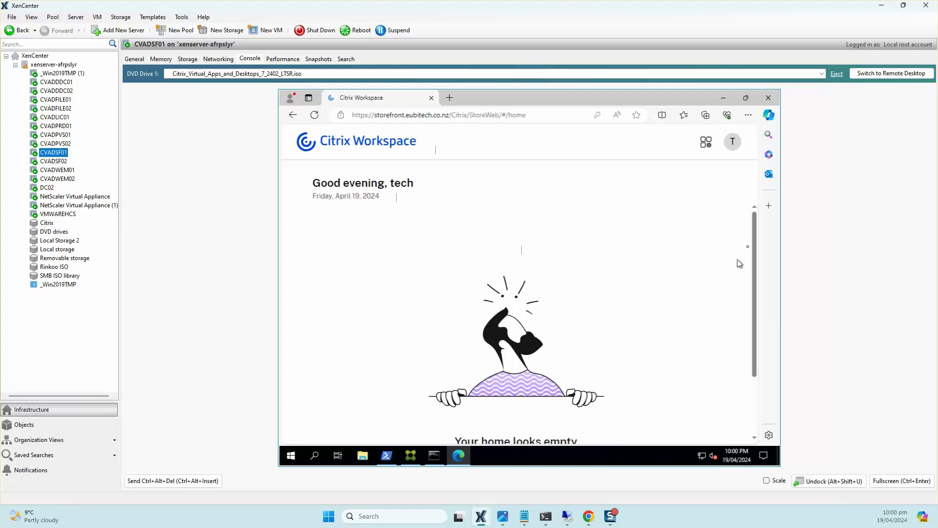
- Log out of Workspace, return to the sign-in page, and go back to the StoreFront console
{"action": "left_click_drag", "start_coordinate": [752, 241], "coordinate": [754, 210]}
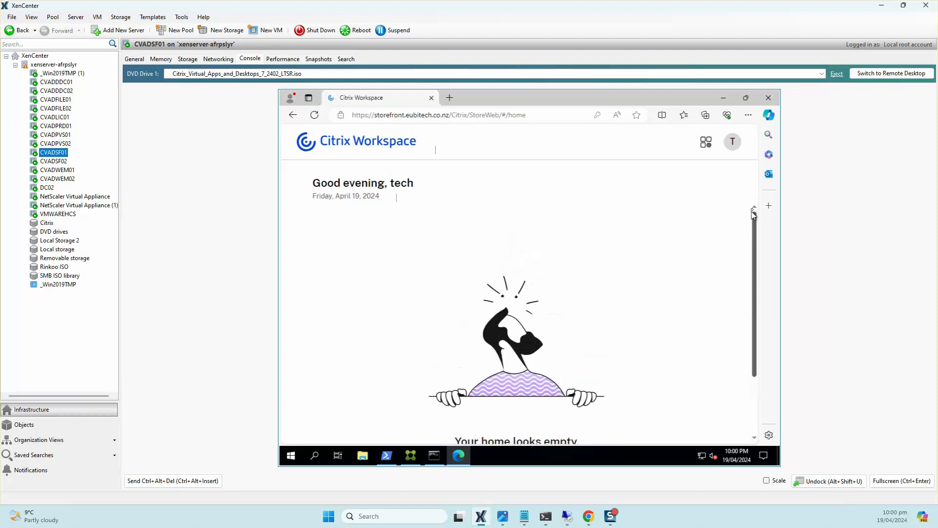
{"action": "scroll", "coordinate": [755, 193], "scroll_direction": "down", "scroll_amount": 2}
{"action": "scroll", "coordinate": [756, 193], "scroll_direction": "up", "scroll_amount": 2}
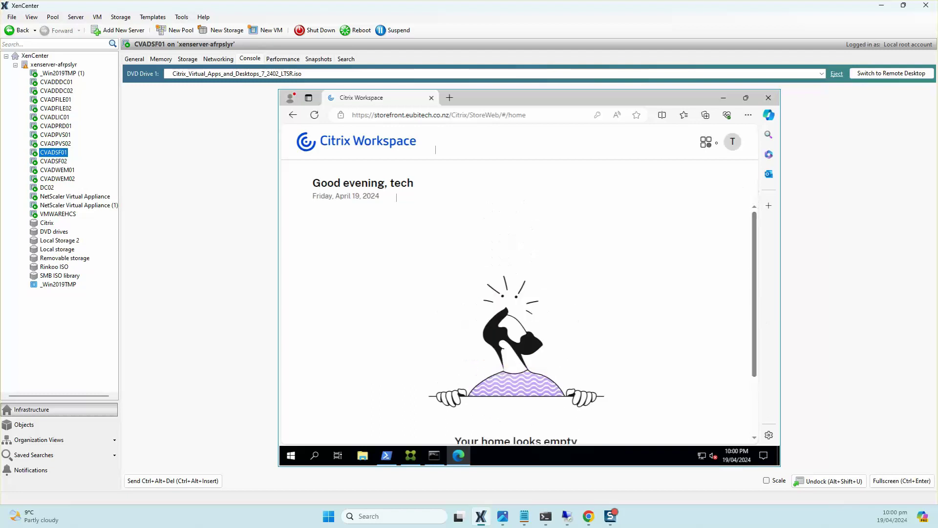
{"action": "left_click", "coordinate": [734, 141]}
{"action": "left_click", "coordinate": [684, 207]}
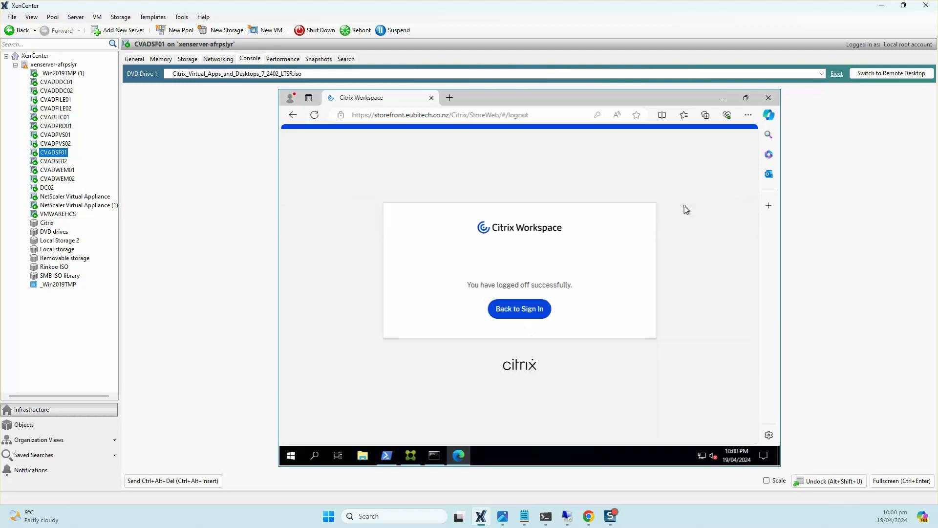
{"action": "left_click", "coordinate": [522, 314]}
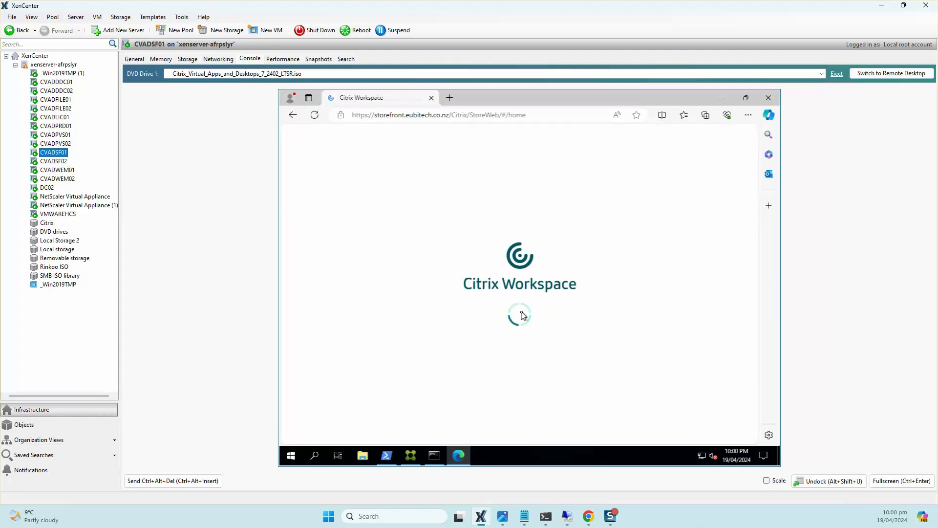
{"action": "left_click", "coordinate": [410, 455]}
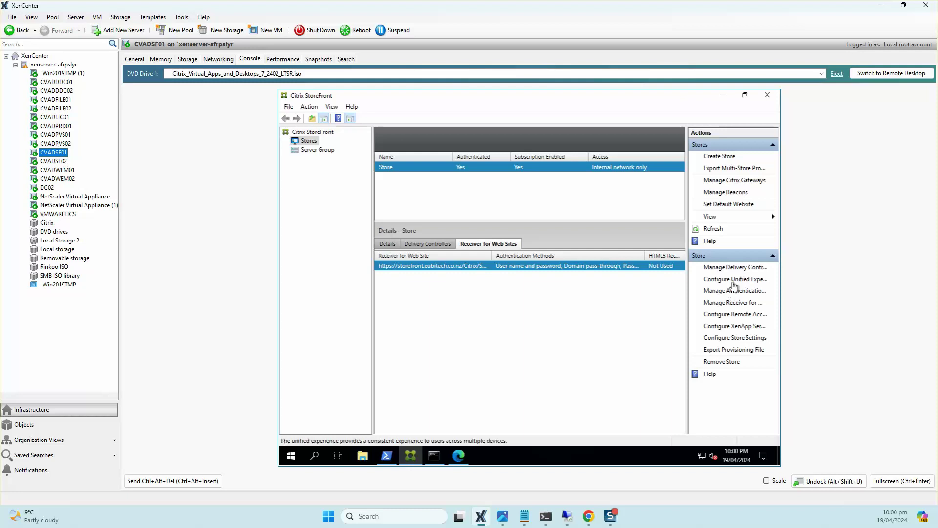
- Check the StoreWeb site's UI Experience settings under Manage Receiver for Web Sites, closing with OK
{"action": "left_click", "coordinate": [731, 304]}
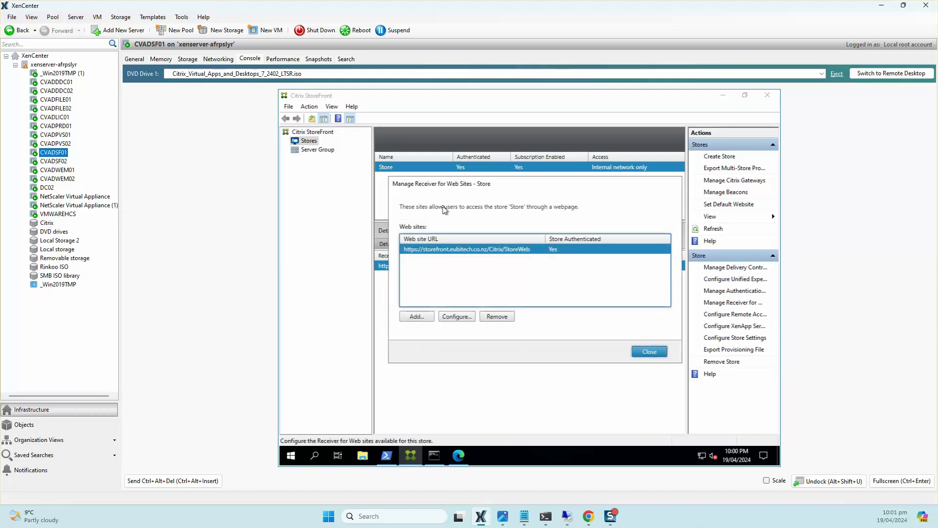
{"action": "left_click", "coordinate": [457, 317]}
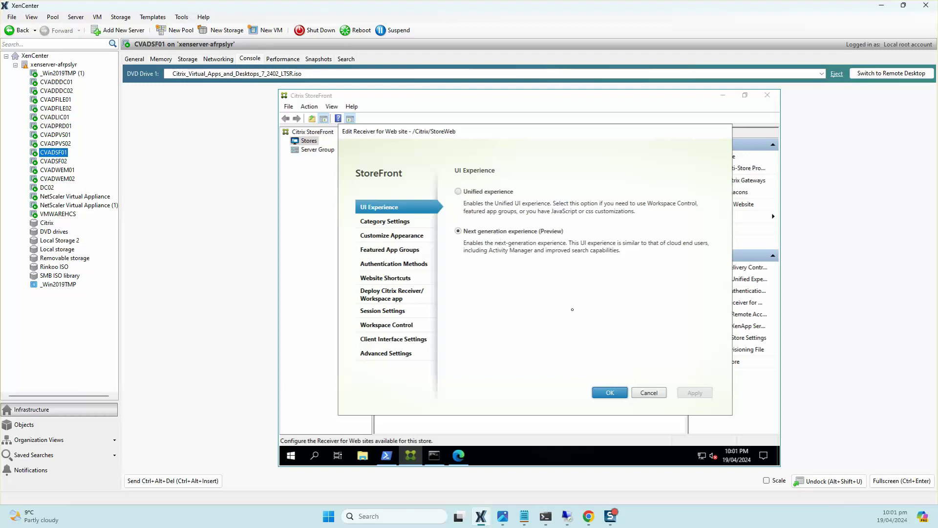
{"action": "left_click", "coordinate": [610, 392]}
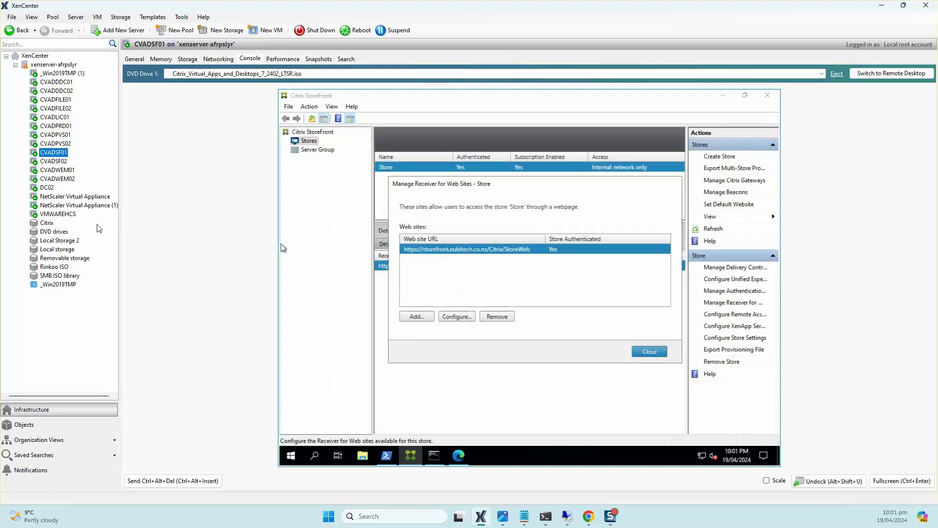